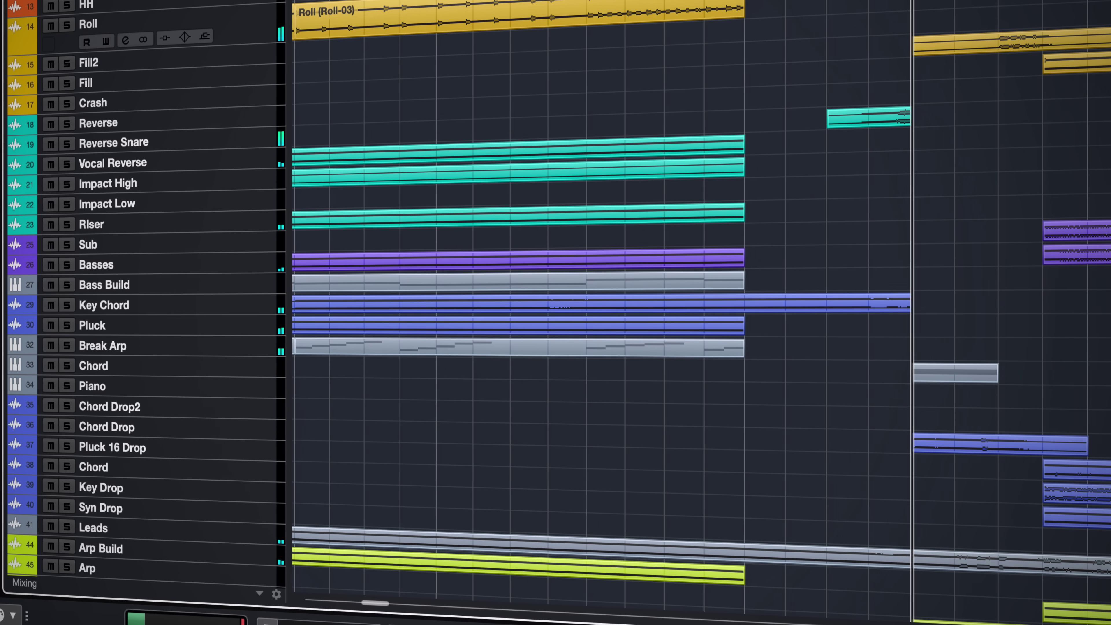
key(g)
key(g)
key(g)
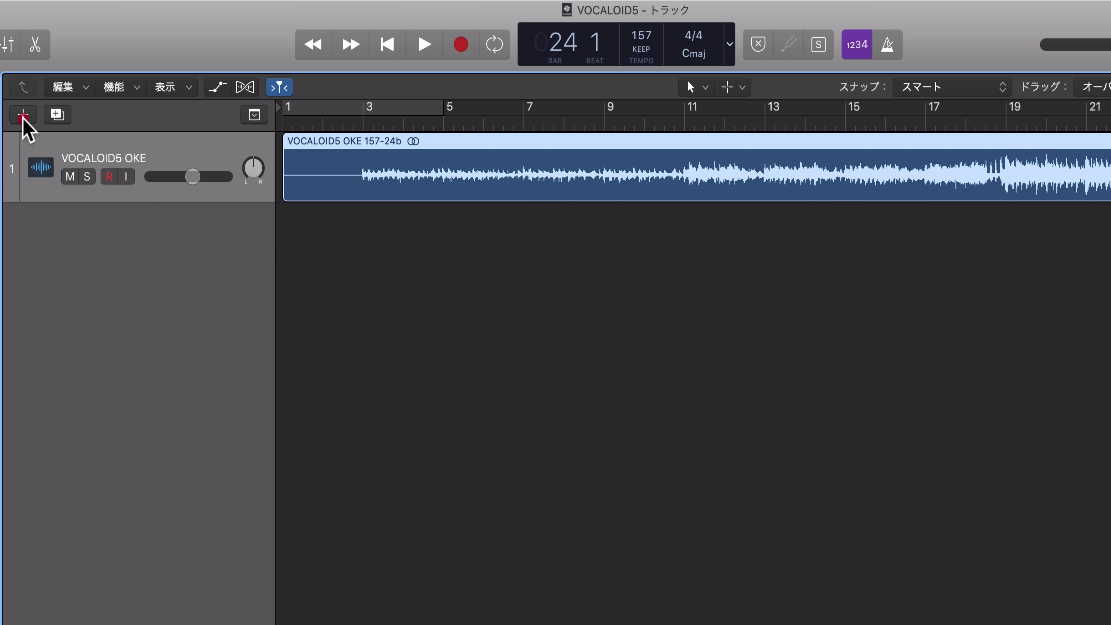
Create one software instrument track using Yamaha Corporation's VOCALOID5 AU in stereo, with output set to Output 1 + 2
click(138, 79)
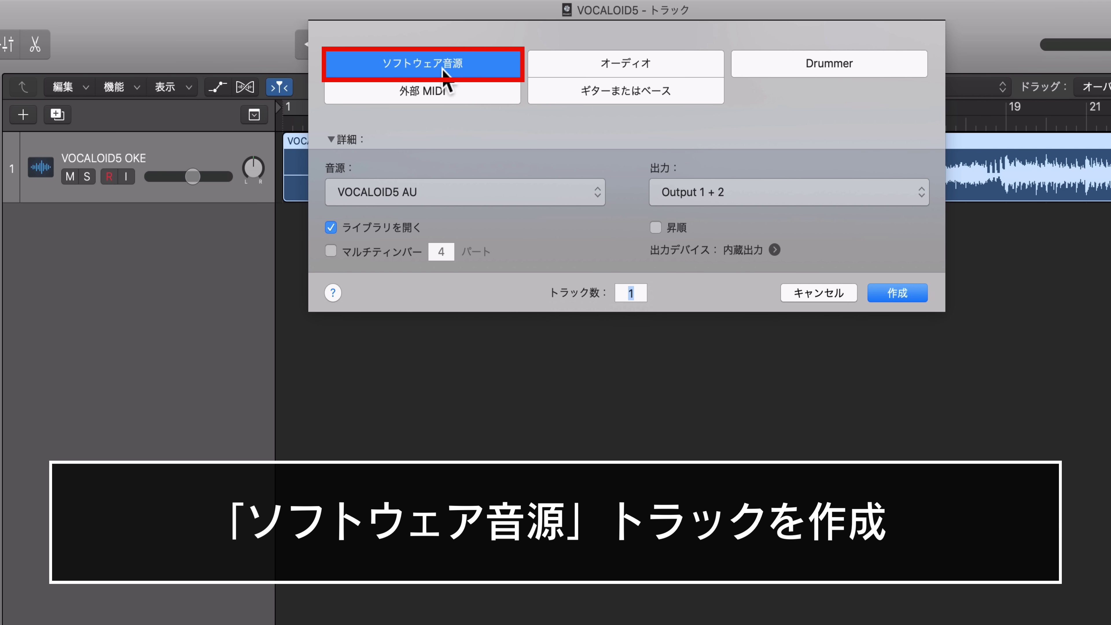
click(426, 193)
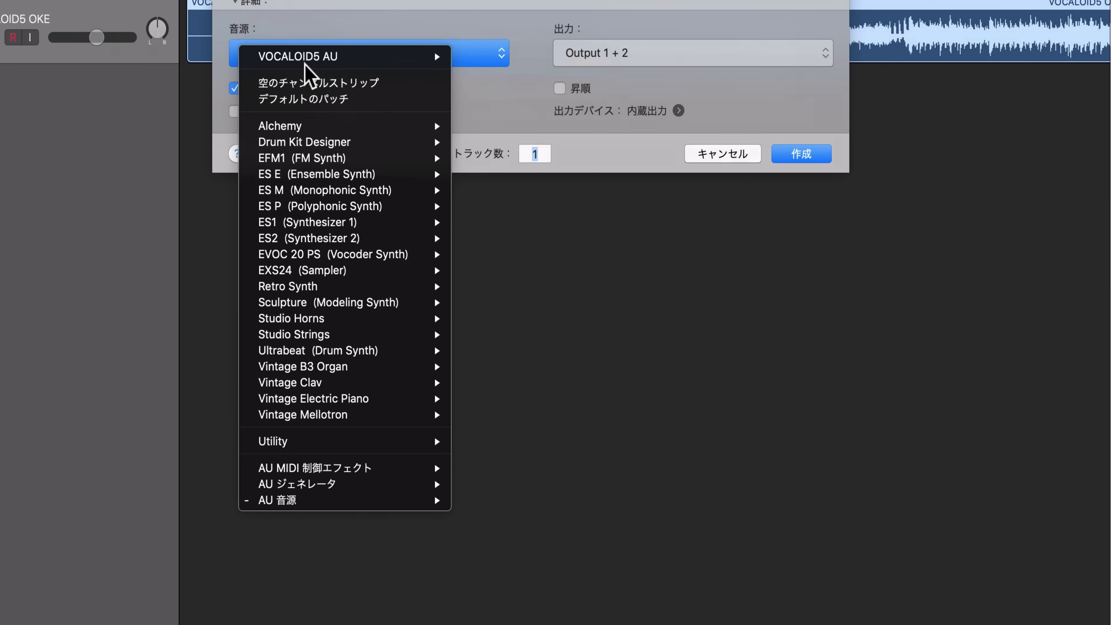
mouse_move(374, 624)
mouse_move(408, 610)
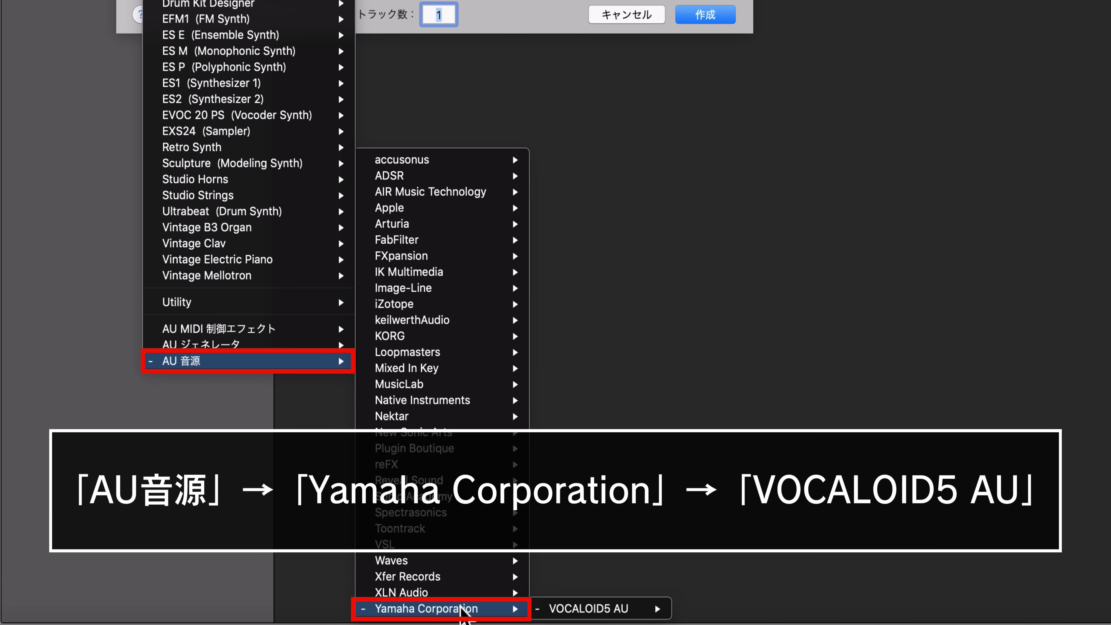
mouse_move(555, 609)
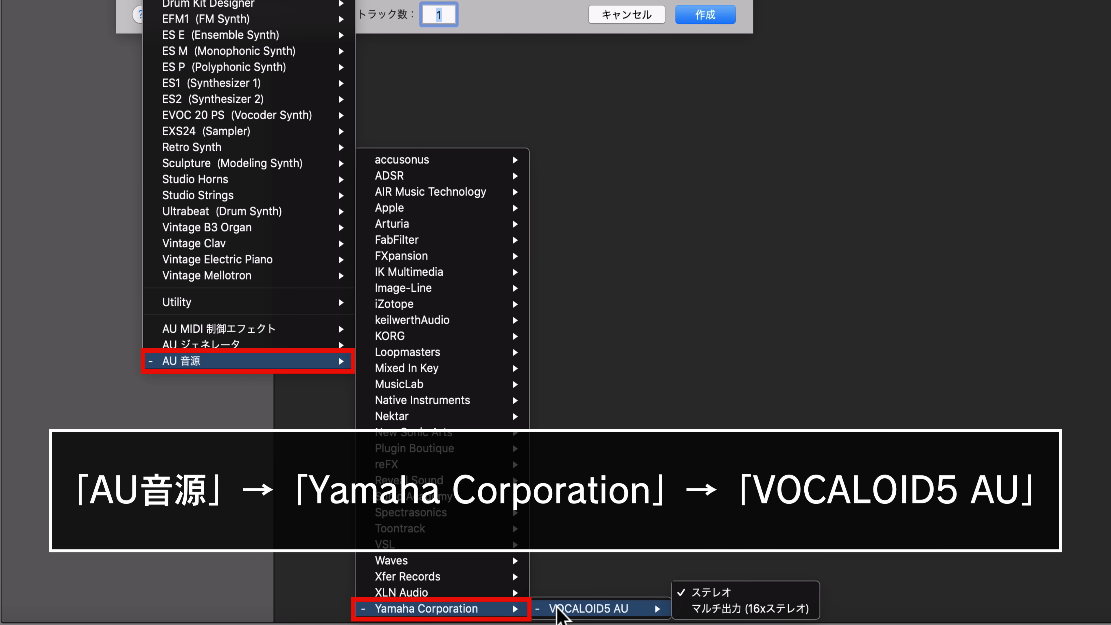
click(706, 594)
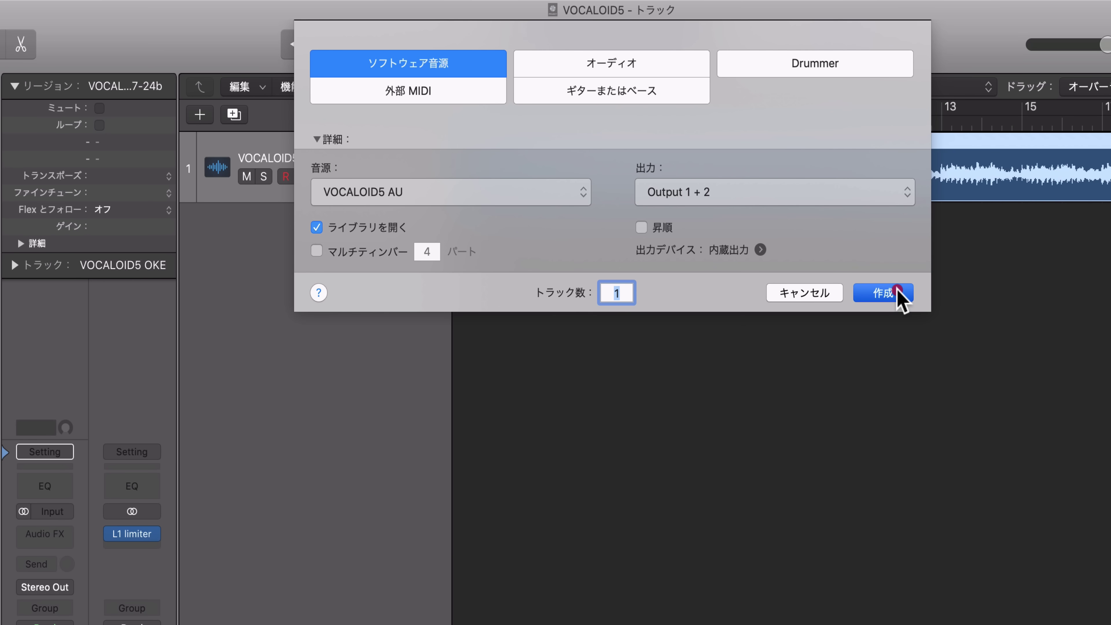
click(898, 292)
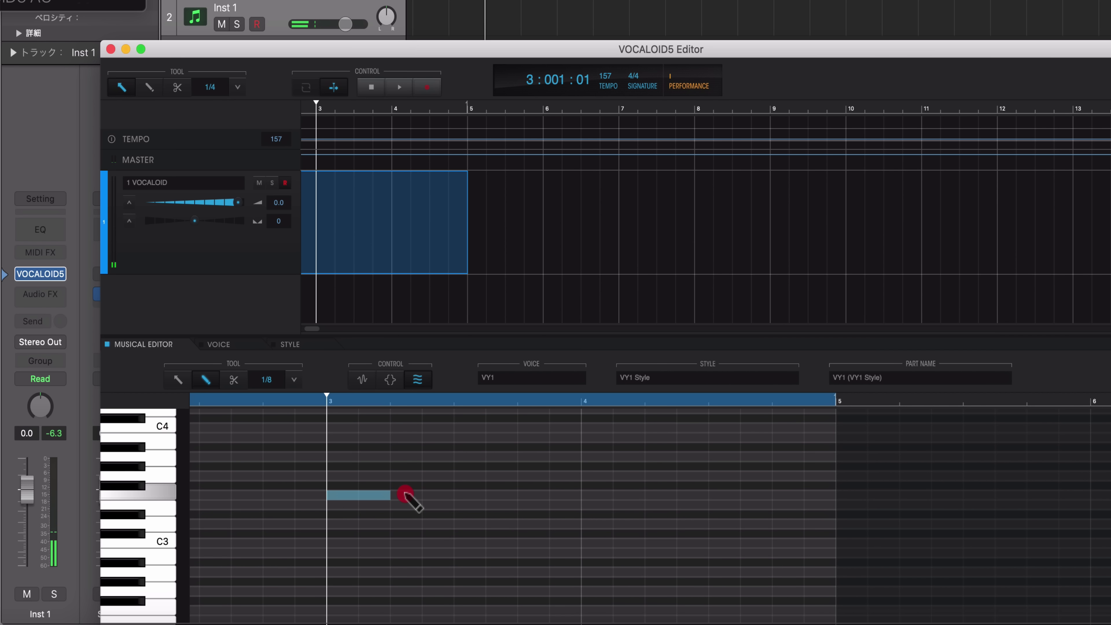
Draw a note from the start of bar 3 in the VOCALOID5 Editor's piano roll and close the editor
drag(405, 492, 574, 458)
key(super+w)
key(space)
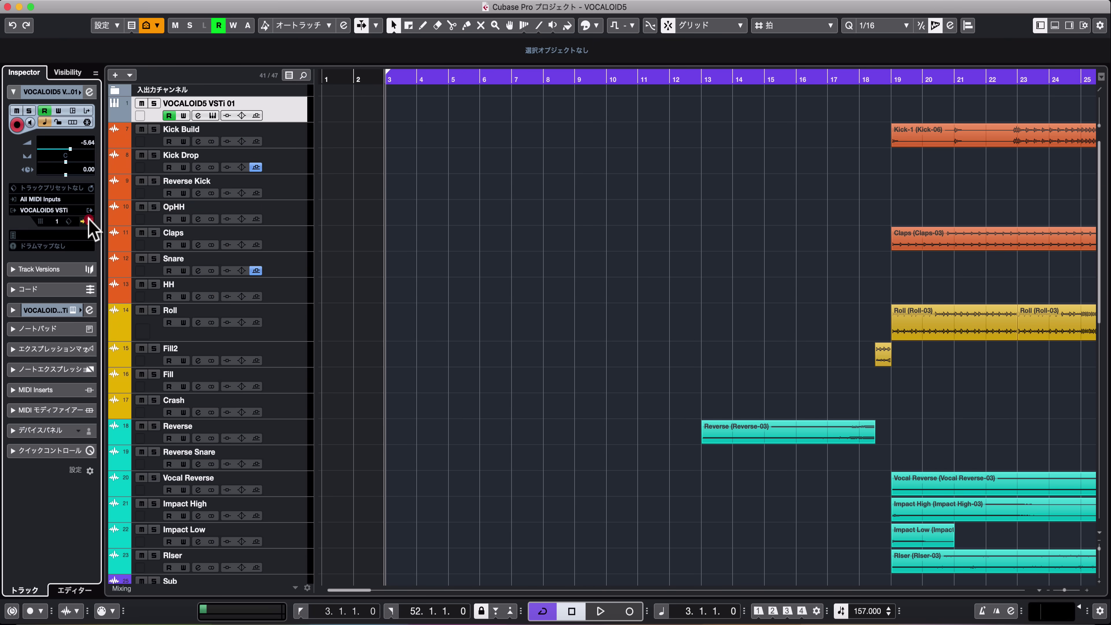
In Cubase, try adding a second VOCALOID5 VSTi instrument track routed to Stereo Out below the existing one
click(89, 221)
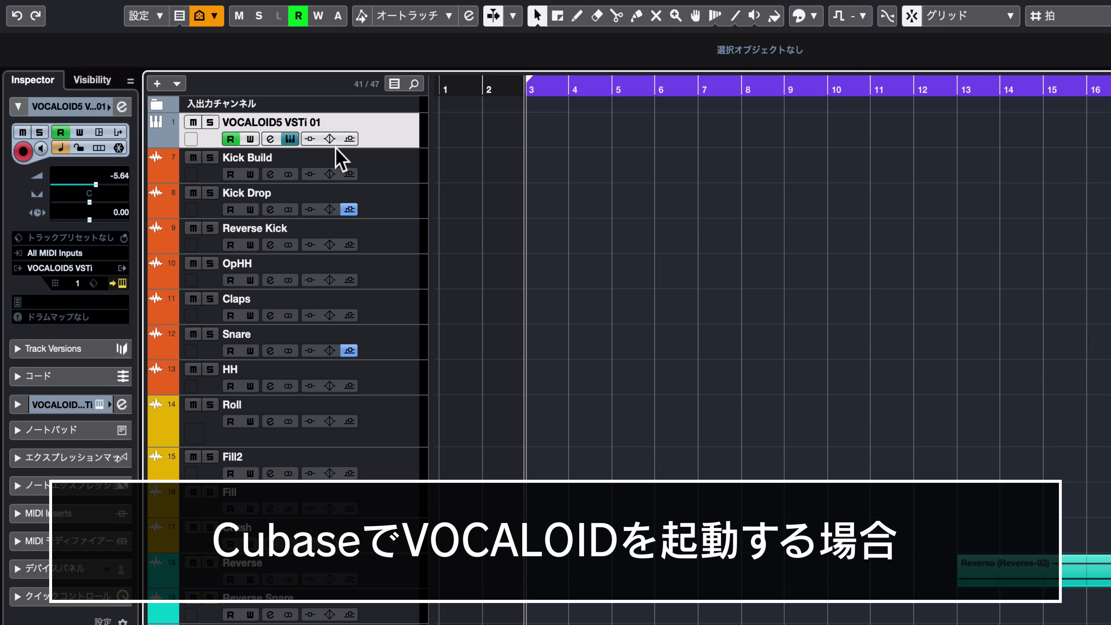
right_click(364, 138)
mouse_move(394, 151)
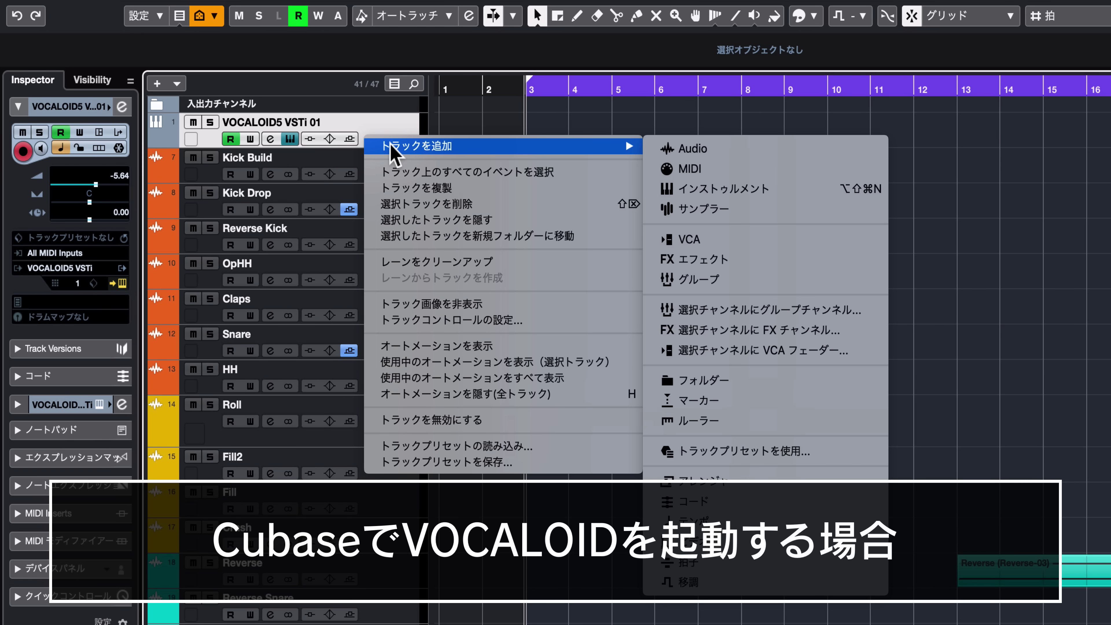
click(708, 190)
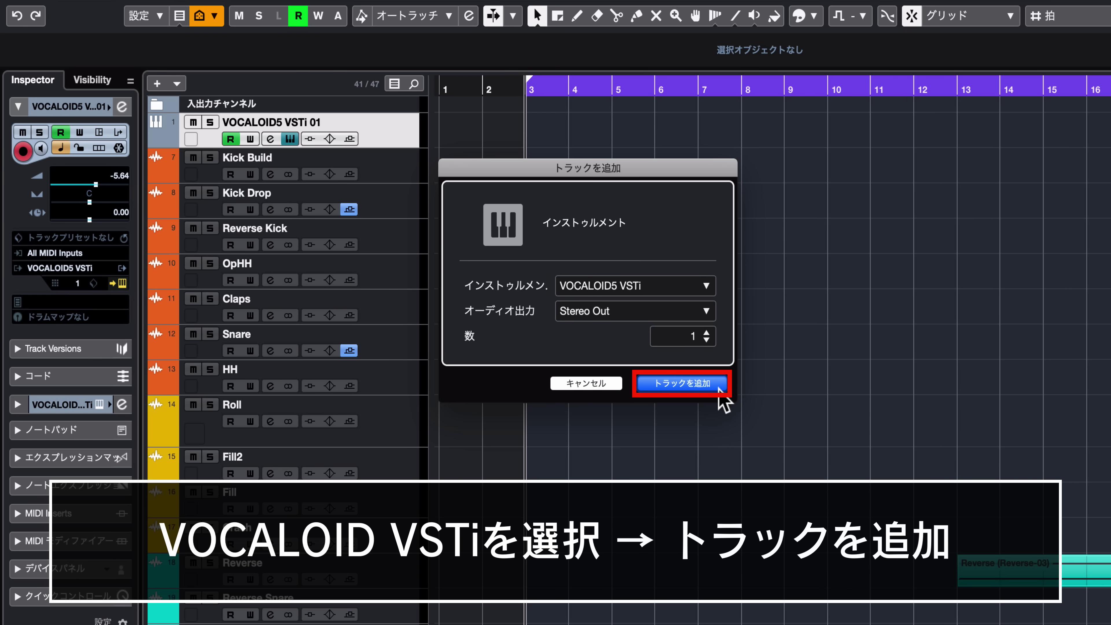
click(677, 383)
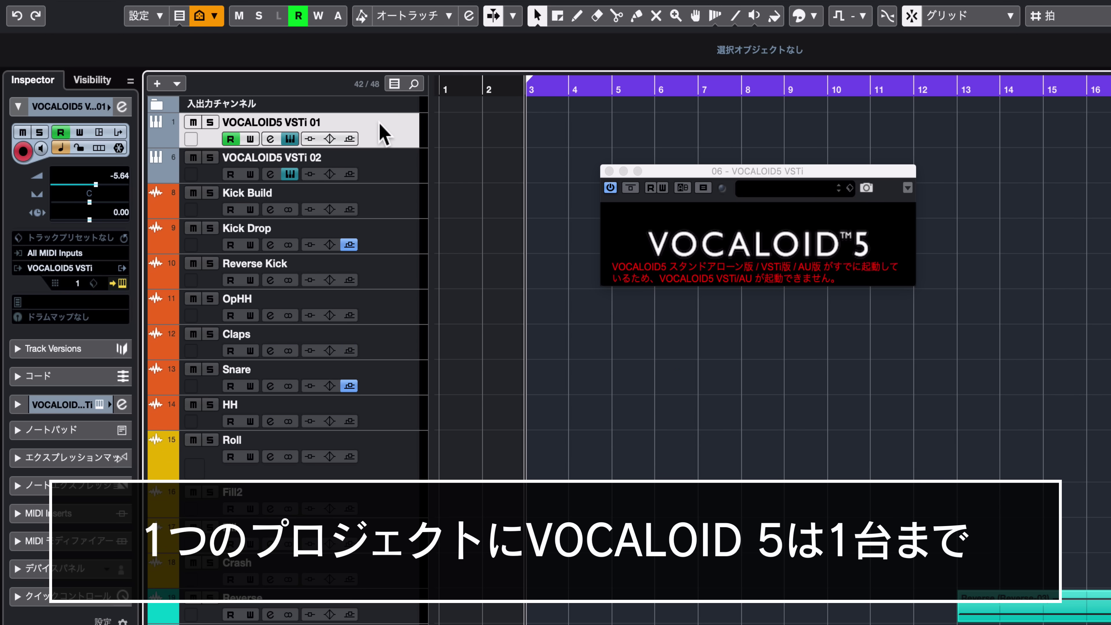
Select both VOCALOID5 VSTi tracks and remove them from the project
click(385, 166)
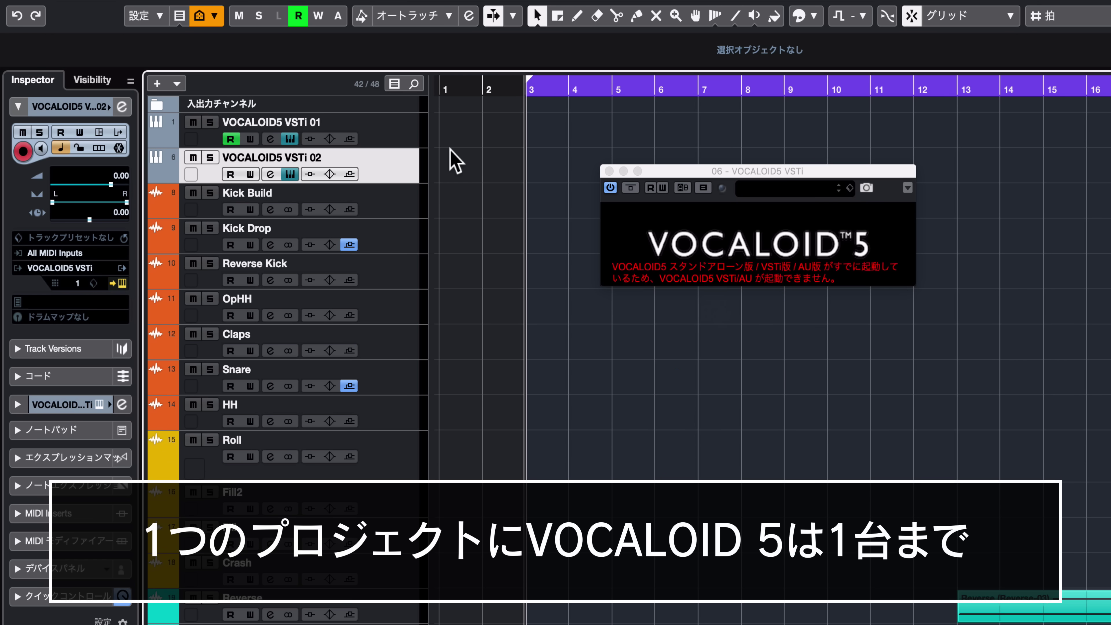
click(407, 139)
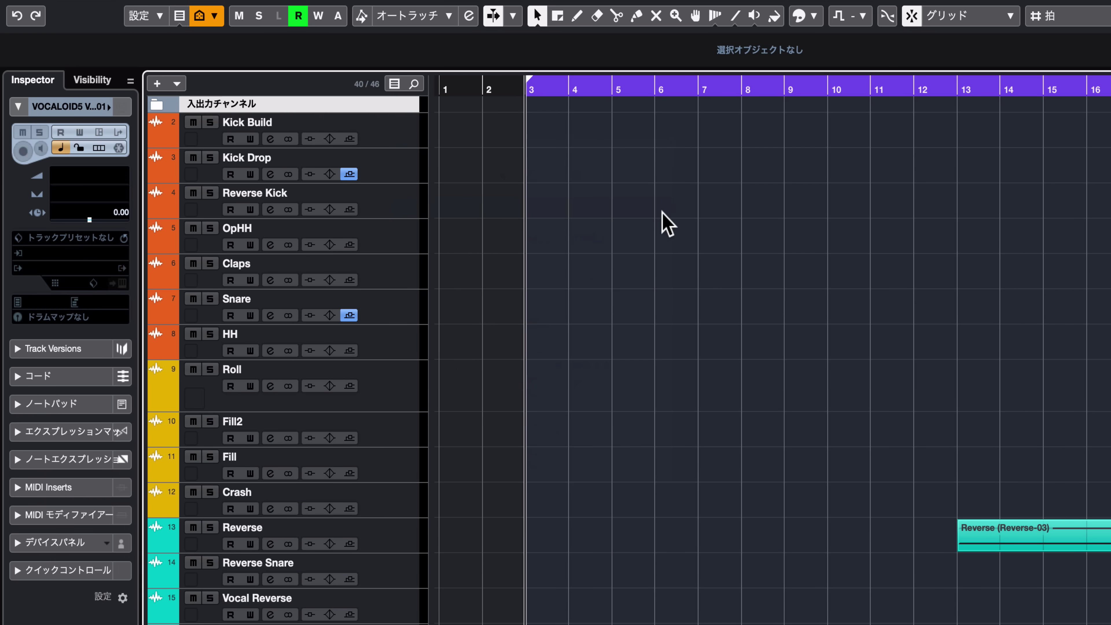
Add a new instrument track beside Kick Build with VOCALOID5 VSTi from Yamaha Corporation as its instrument
right_click(406, 141)
mouse_move(430, 148)
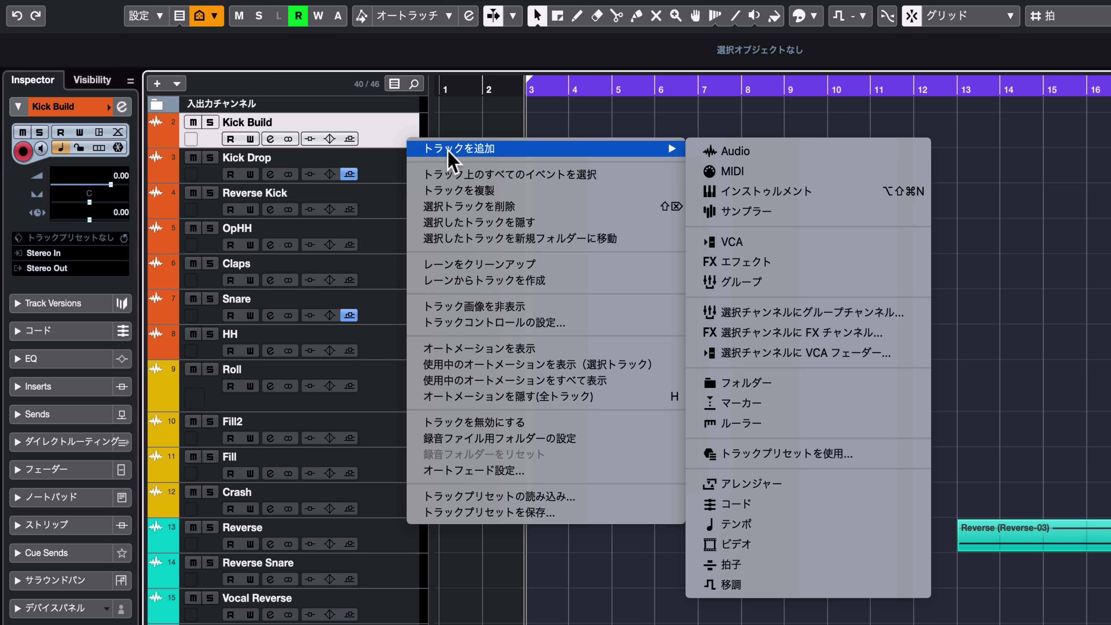
click(840, 191)
click(634, 285)
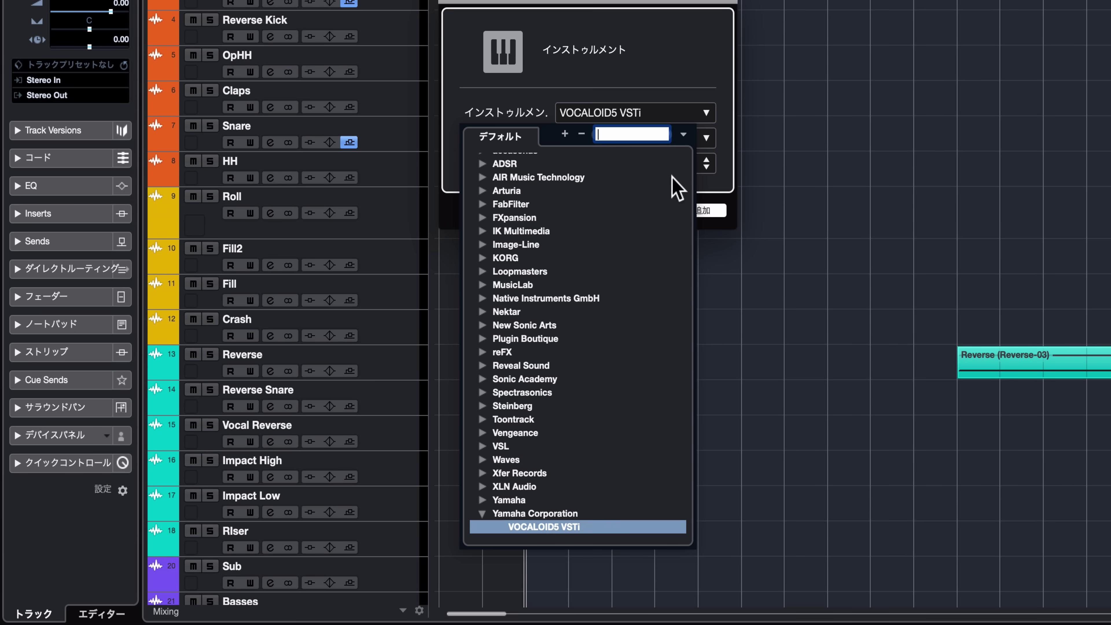
click(683, 215)
click(682, 261)
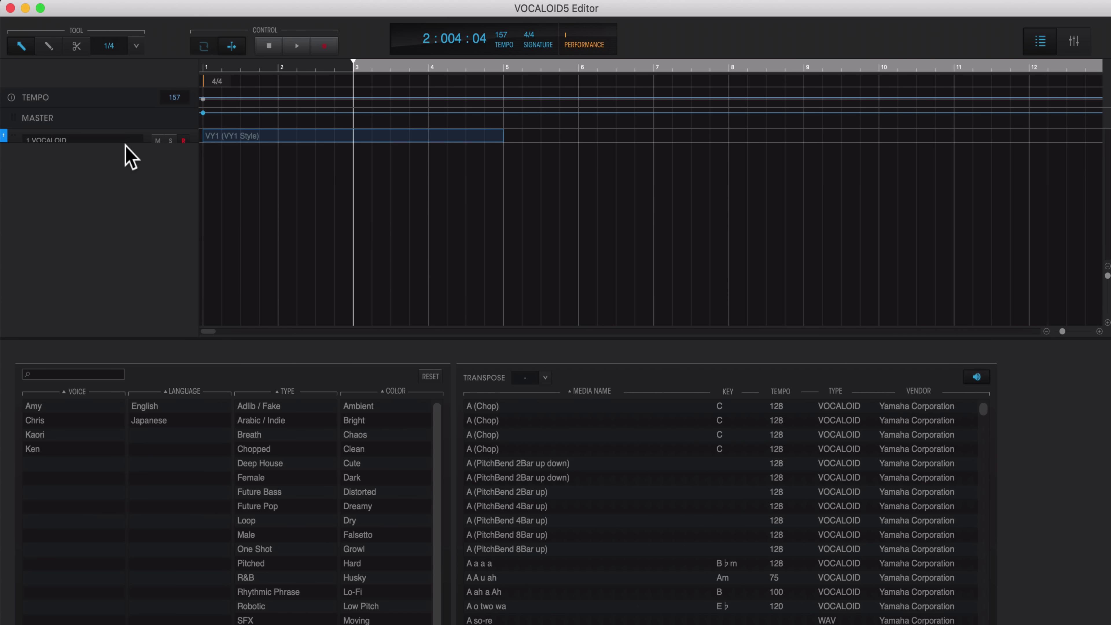
Increase the height of the VOCALOID track and delete its default VY1 part covering bars 1 to 4
drag(125, 146, 99, 230)
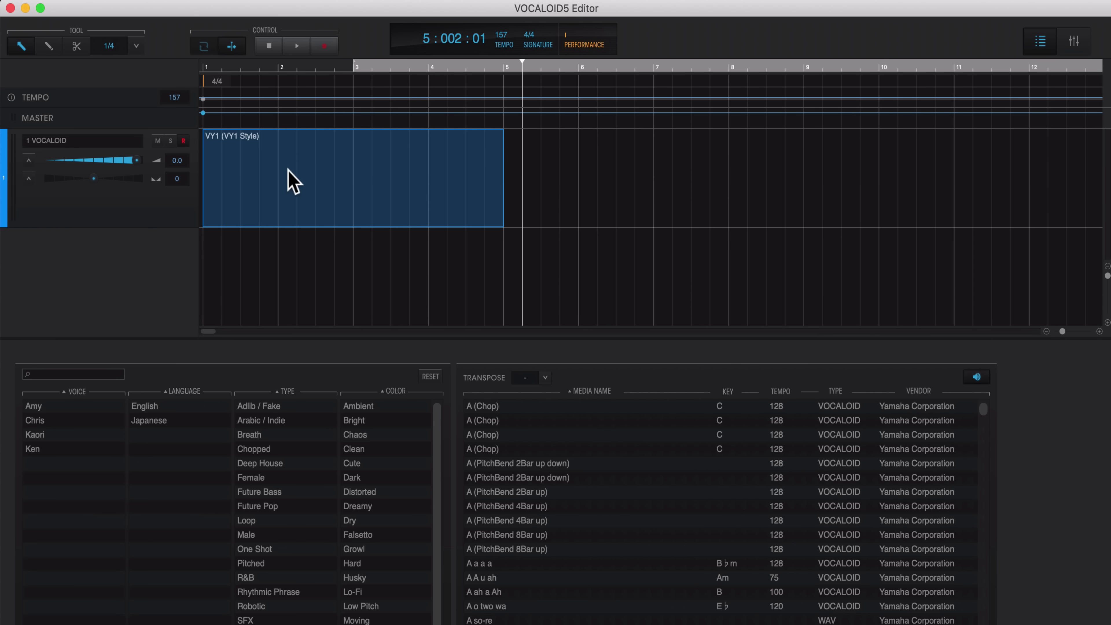
drag(287, 171, 312, 172)
key(Delete)
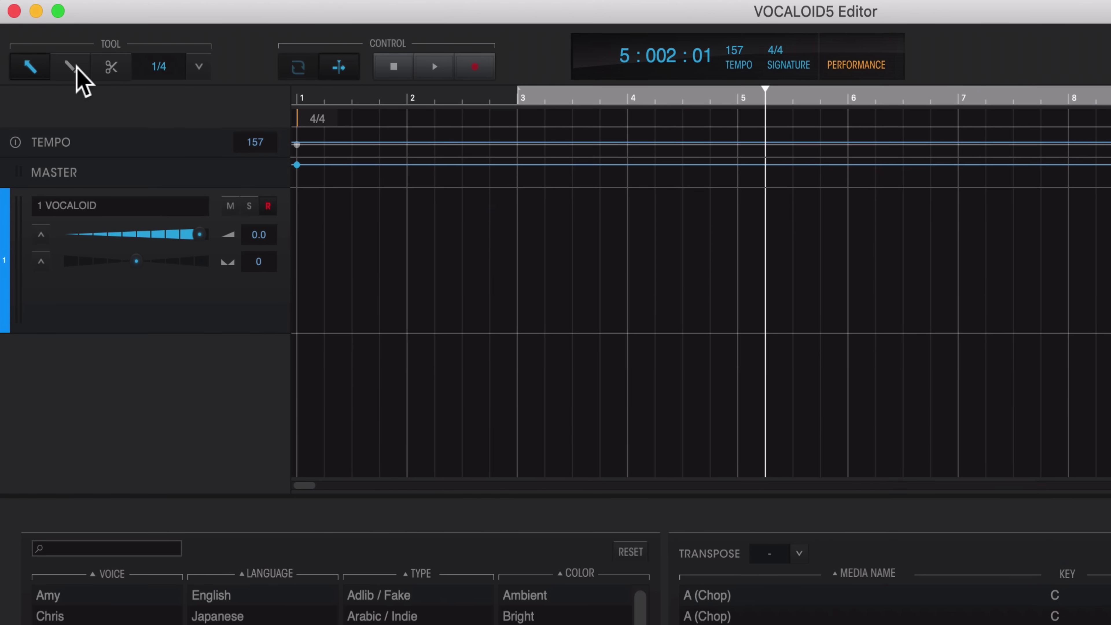
Draw a one-bar part in bar 3 of the VOCALOID track with the Pencil tool and open it in the Musical Editor
click(51, 46)
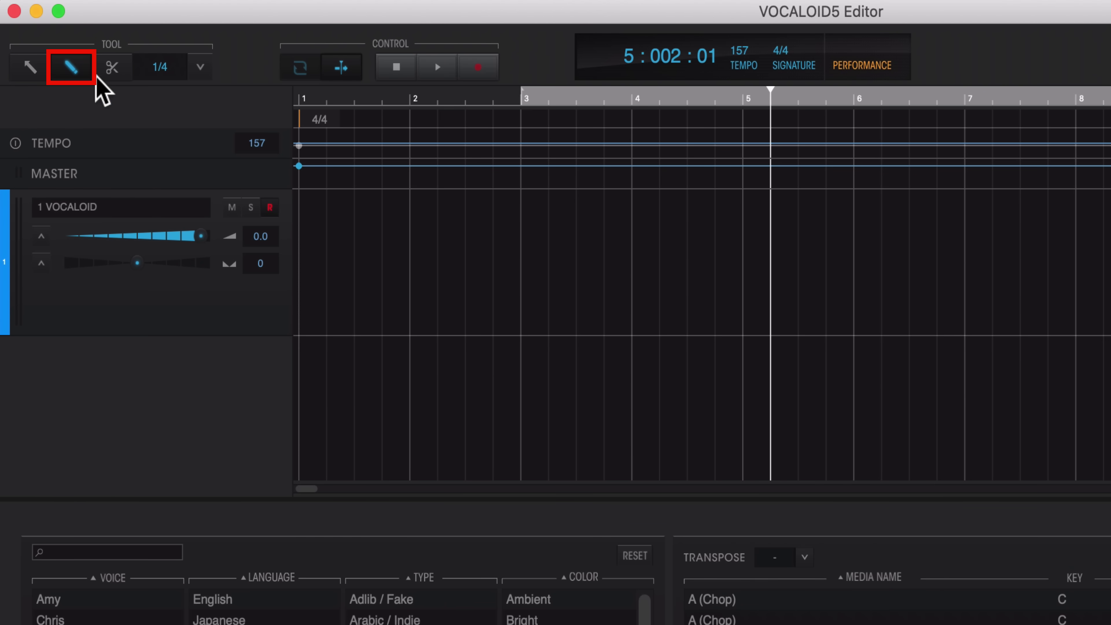
drag(527, 230, 637, 236)
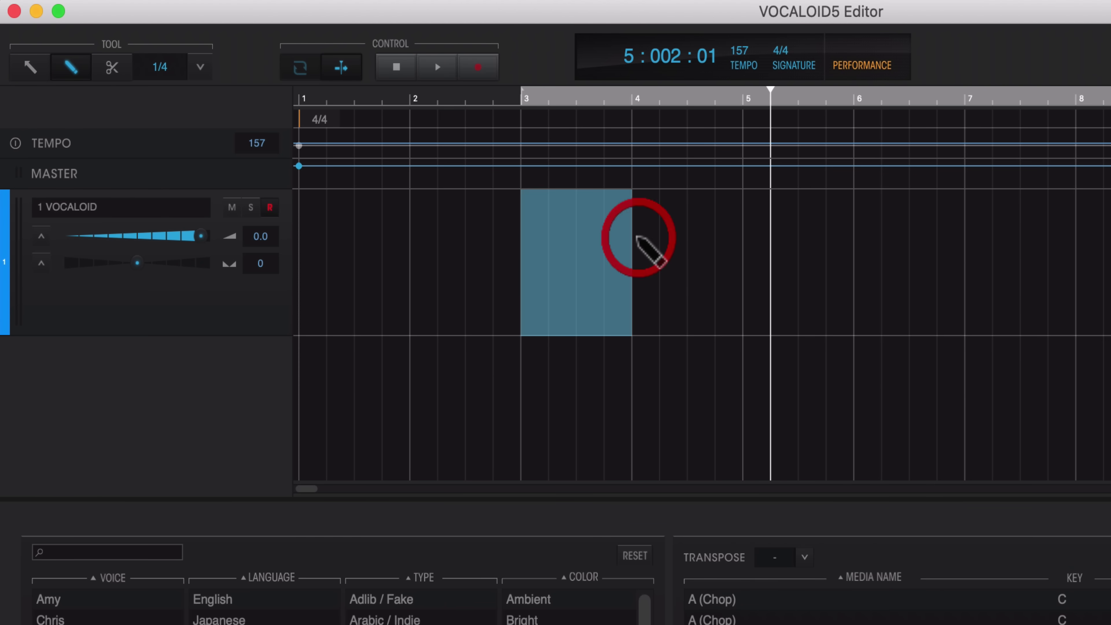
double_click(546, 240)
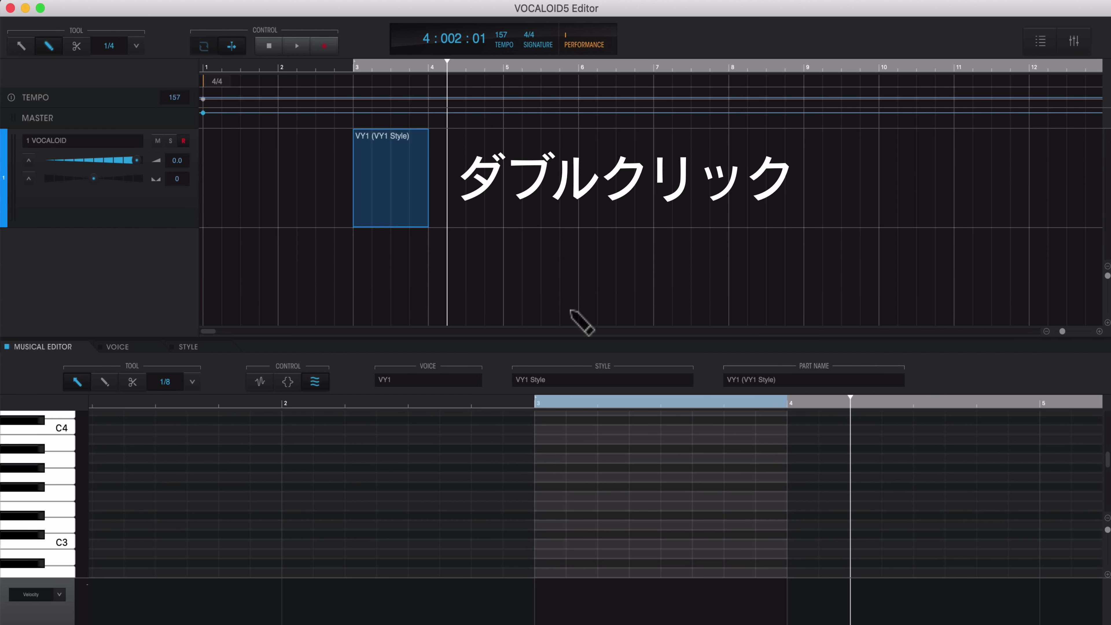
Resize the Musical Editor area to give the piano roll of the bar 3 part more height
drag(637, 333, 539, 274)
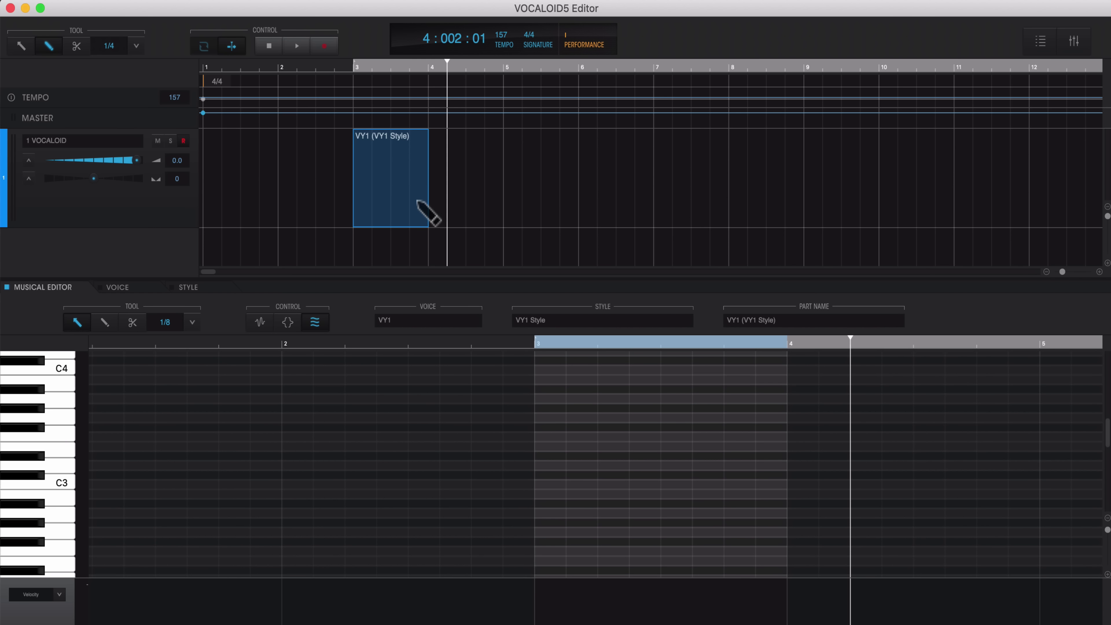
drag(430, 200, 432, 200)
click(389, 173)
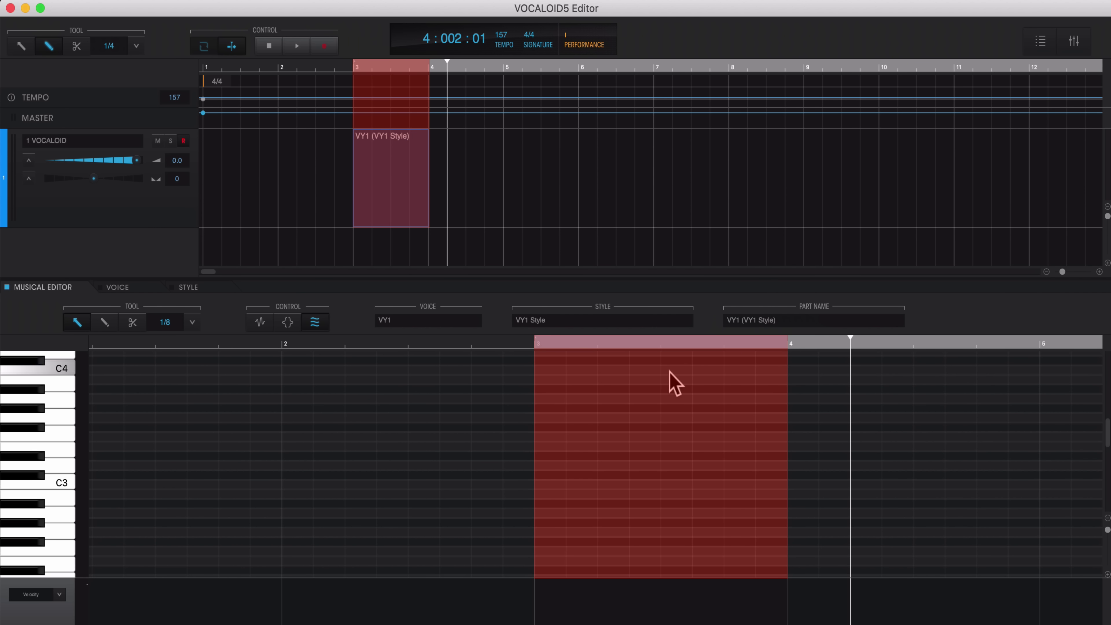
drag(621, 280, 524, 294)
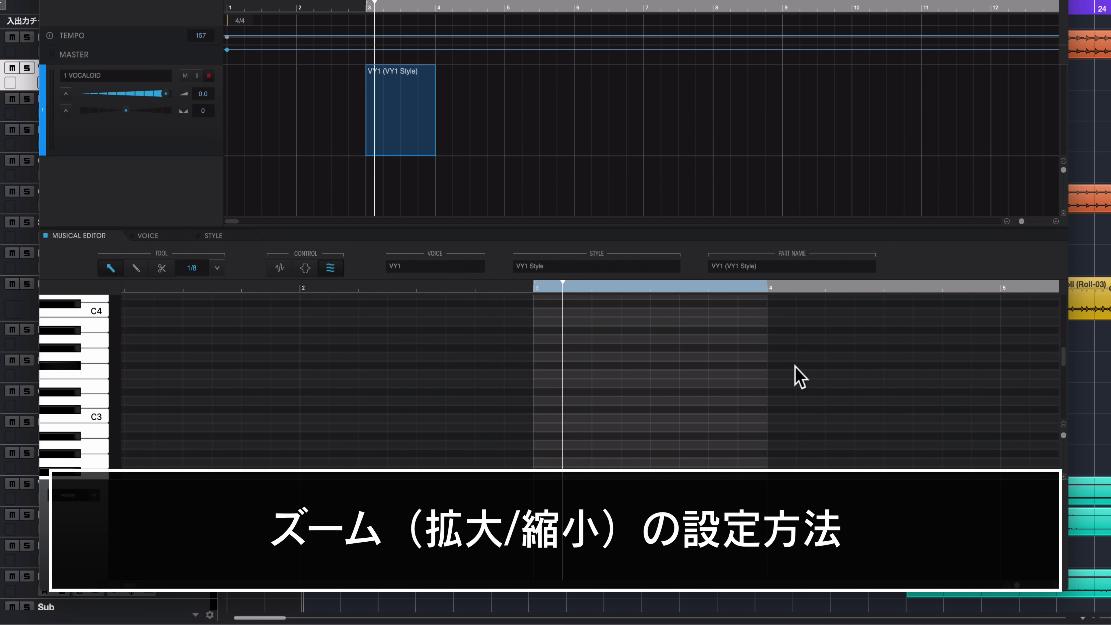
Enter two consecutive eighth notes on A3 from the start of bar 3 with the Pencil tool
drag(1063, 435, 1064, 447)
drag(1061, 455, 1063, 440)
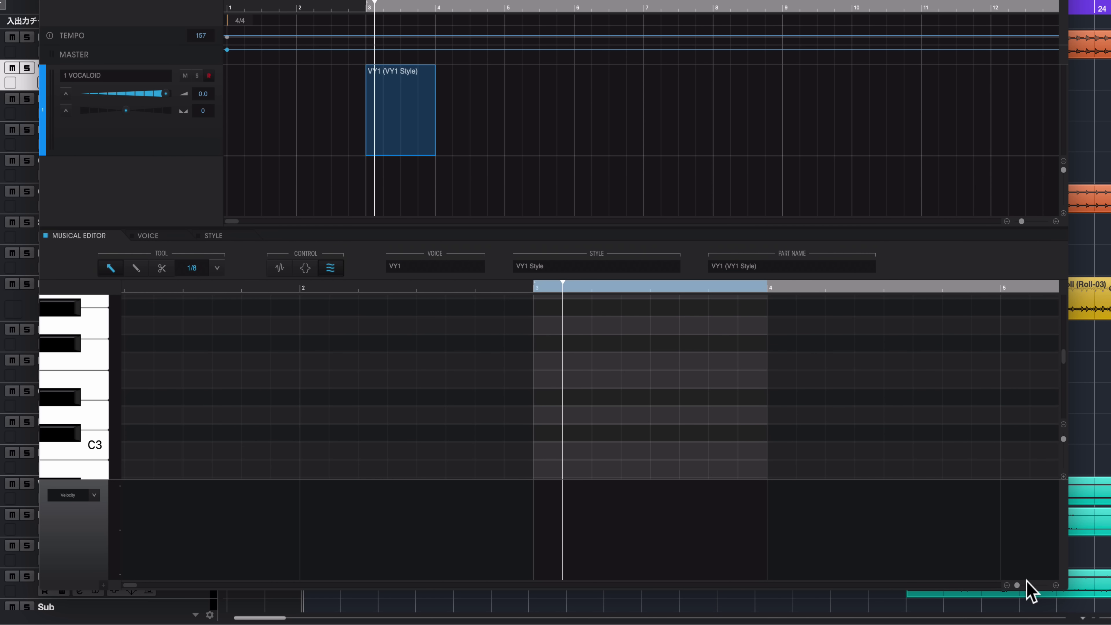
drag(1016, 585, 1021, 587)
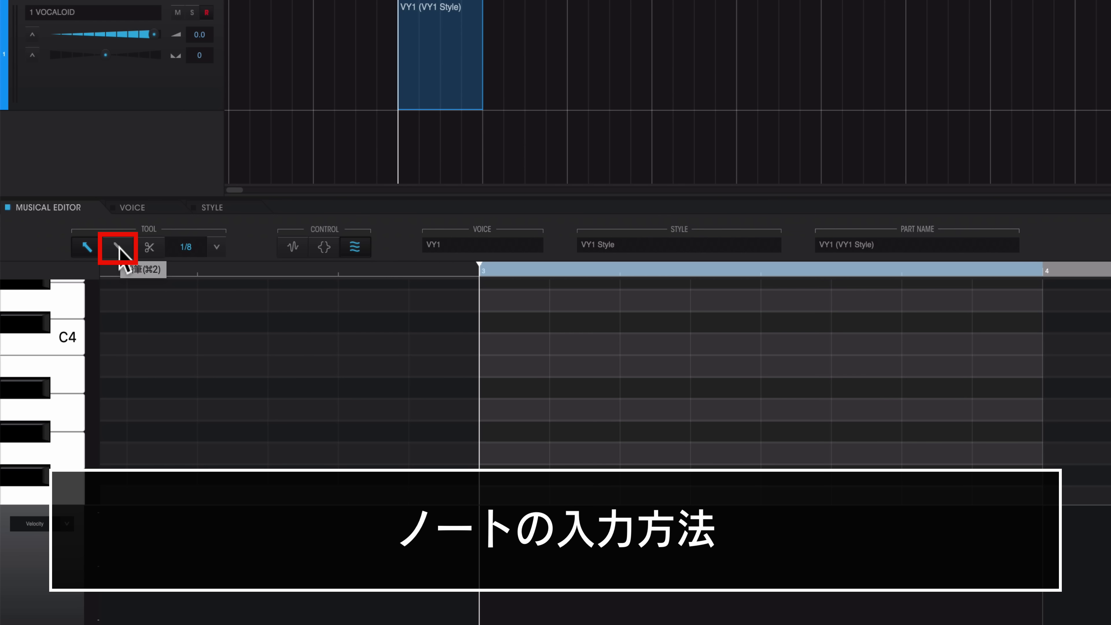
click(119, 248)
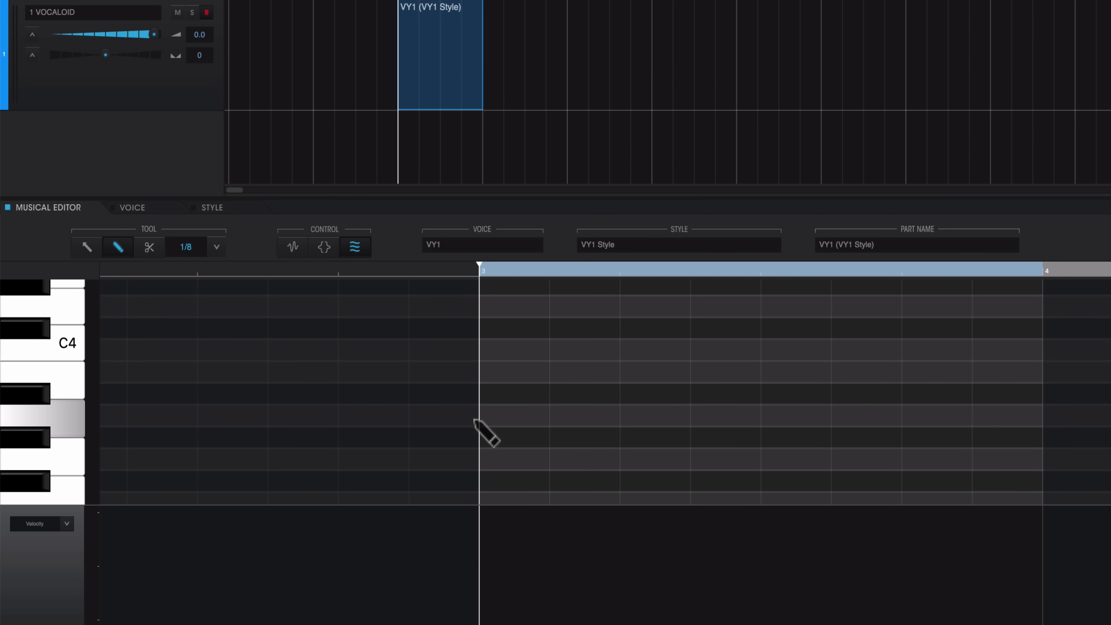
click(541, 417)
click(605, 418)
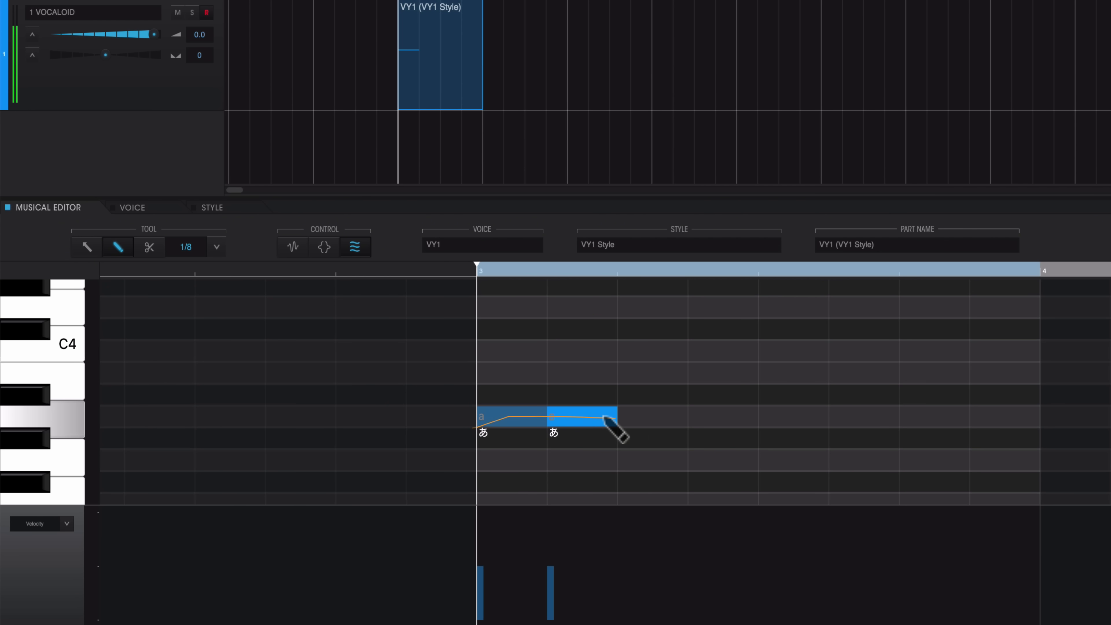
Enter a third eighth note on A#3 directly after the first two, undoing and redoing note placement along the way
click(643, 372)
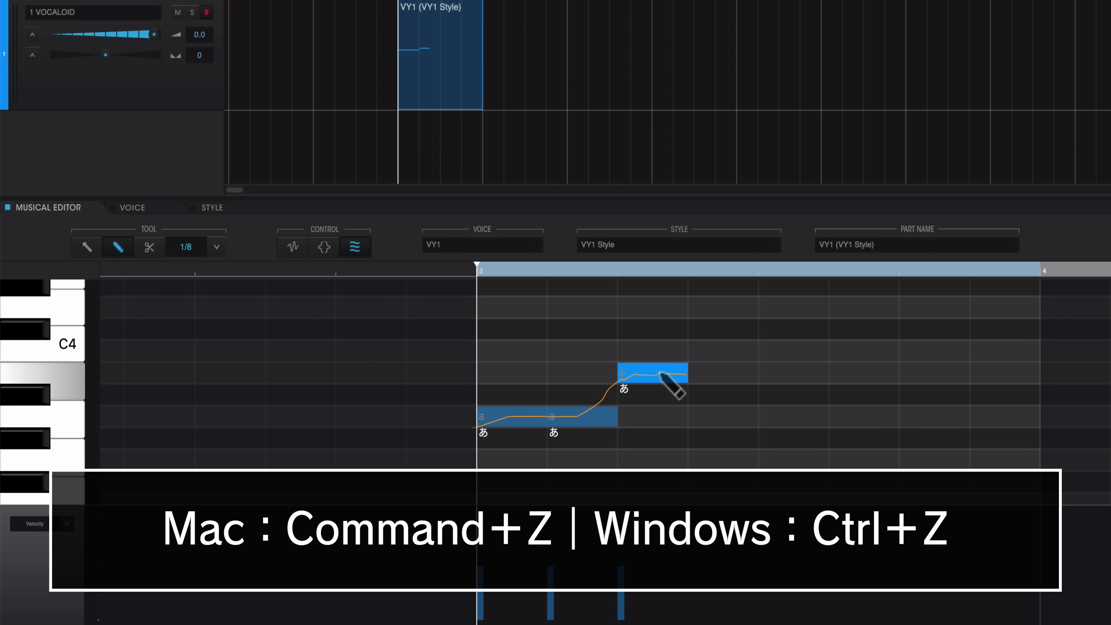
key(ctrl+z)
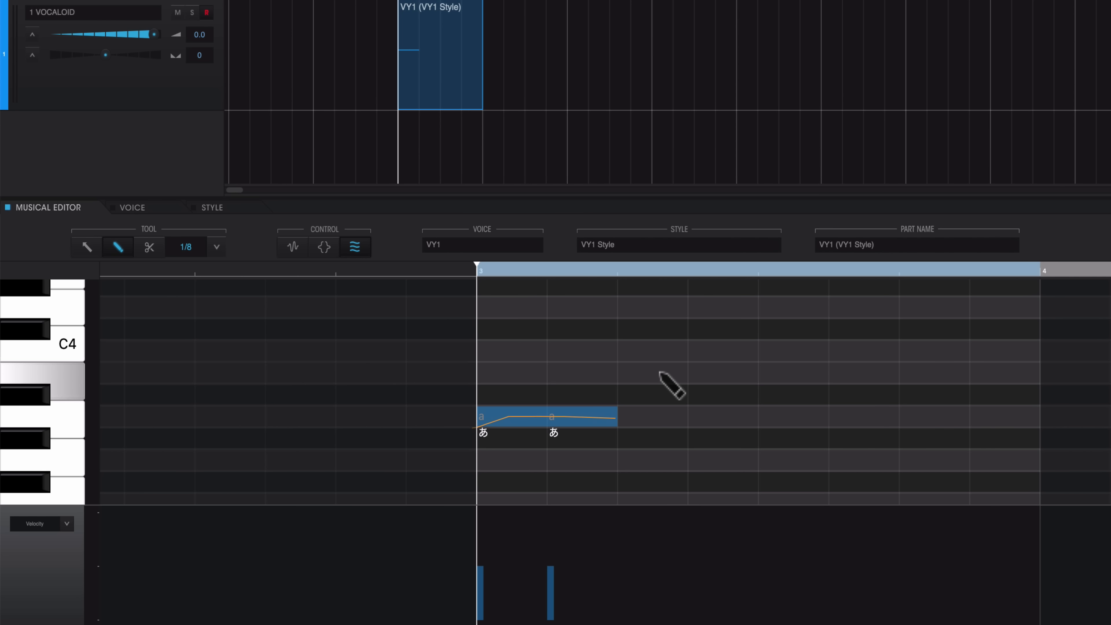
click(660, 372)
key(ctrl+z)
key(ctrl+y)
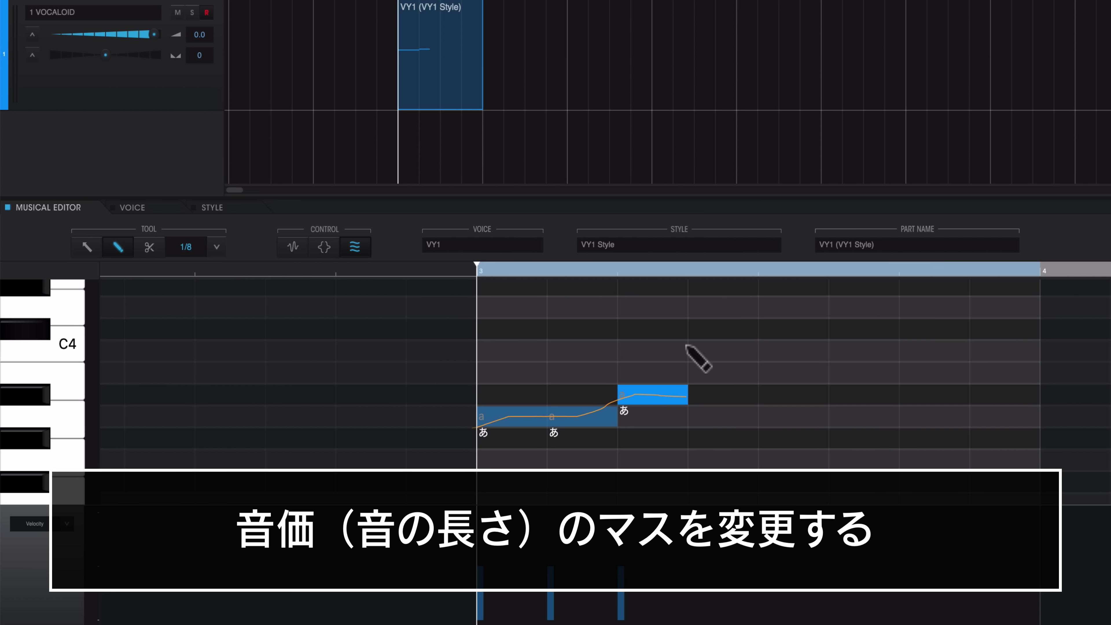
Set the note length grid of the Musical Editor to 1/16
click(215, 248)
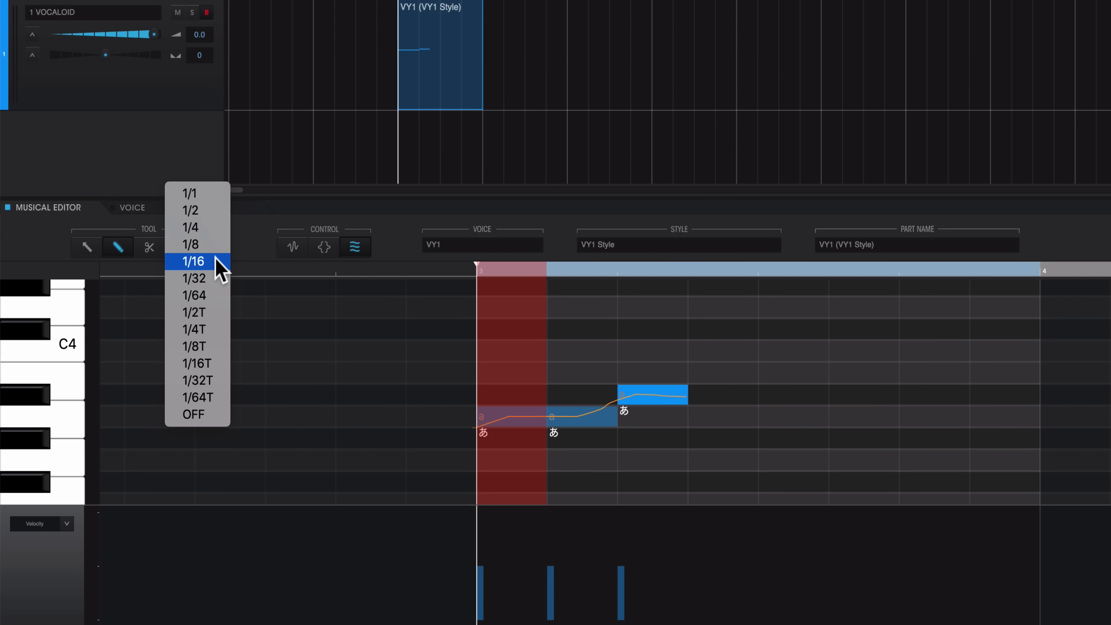
click(216, 261)
Try entering two sixteenth notes after the third note and undo both
click(716, 416)
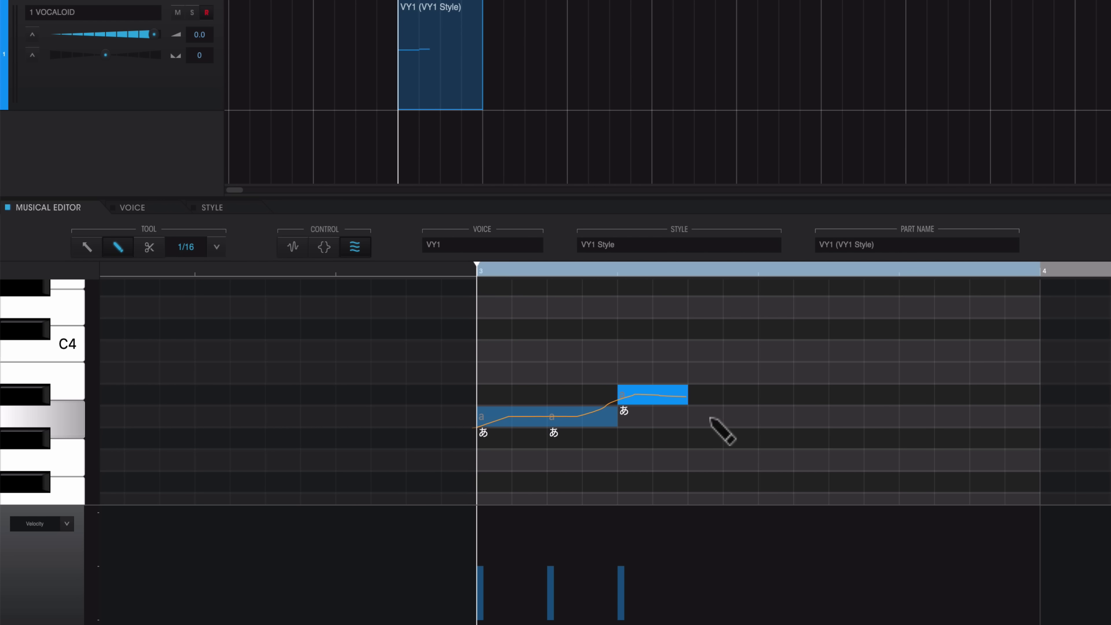
click(739, 456)
key(ctrl+z)
key(ctrl+z)
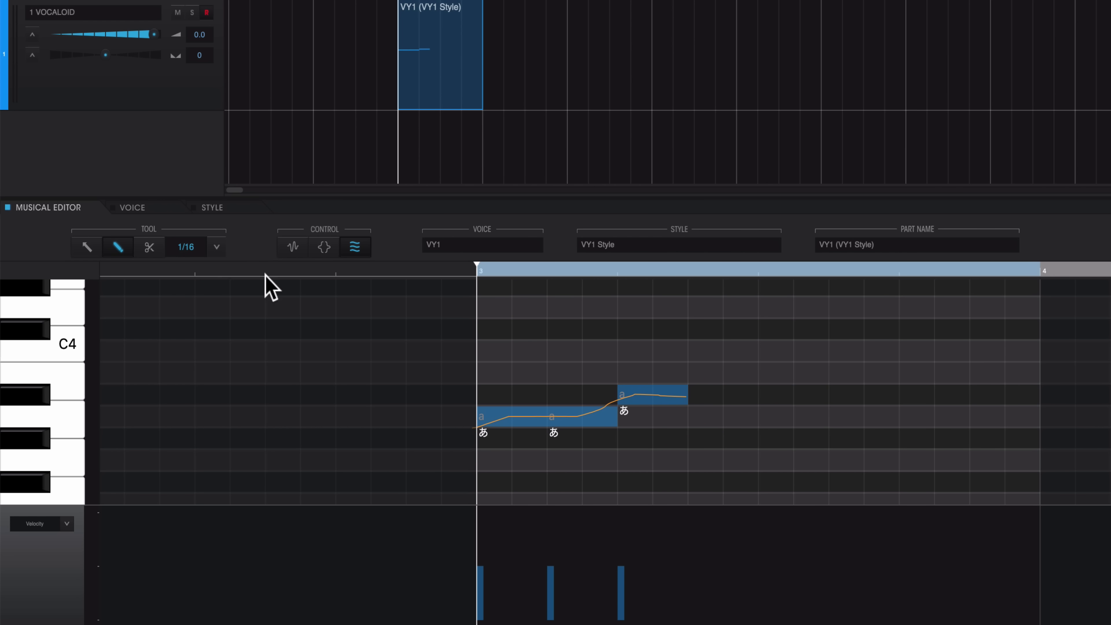
Draw a note three eighths long on G3 directly after the third note
click(705, 466)
drag(707, 468, 779, 466)
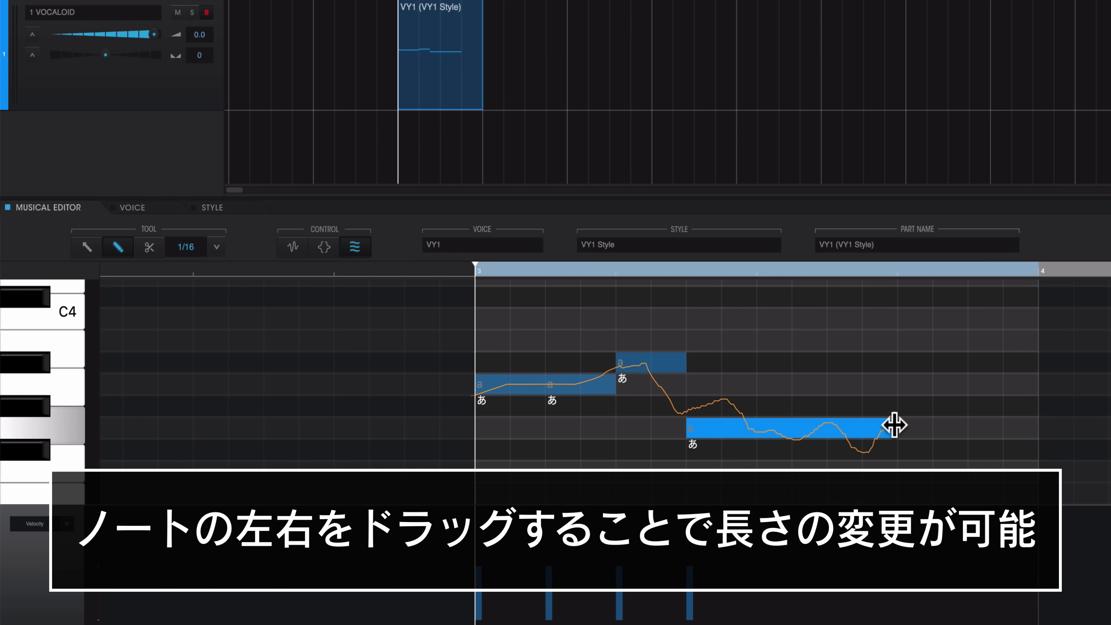
Try shortening the new G3 note from its end and its start, and undo both length changes
drag(892, 424, 828, 425)
drag(689, 427, 720, 428)
key(super+z)
key(super+z)
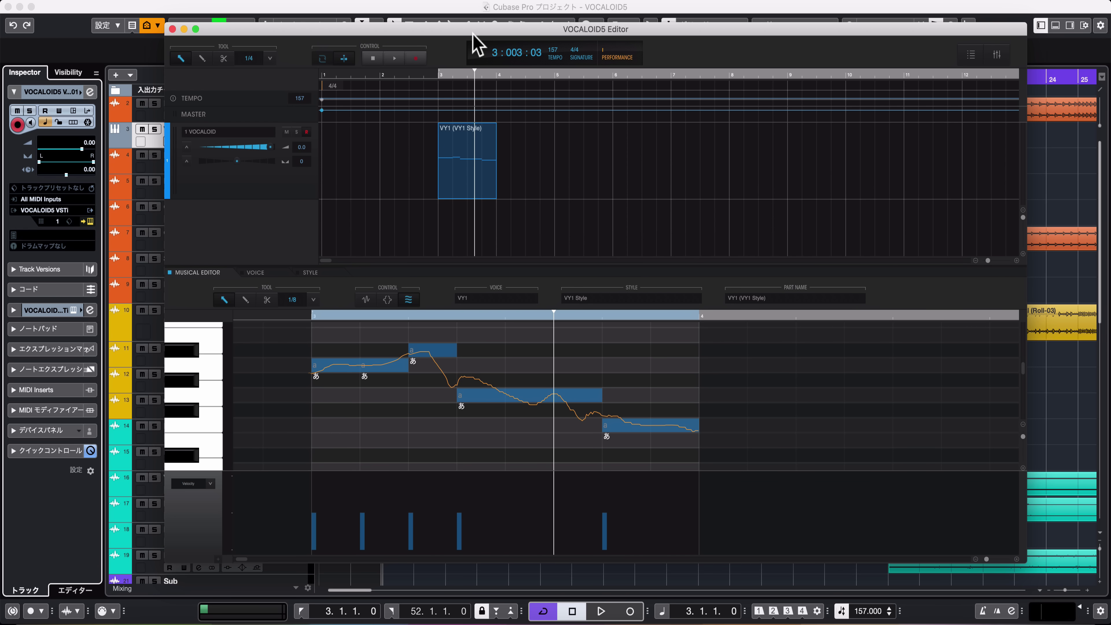
Play back the five-note phrase in bar 3 and stop playback
key(space)
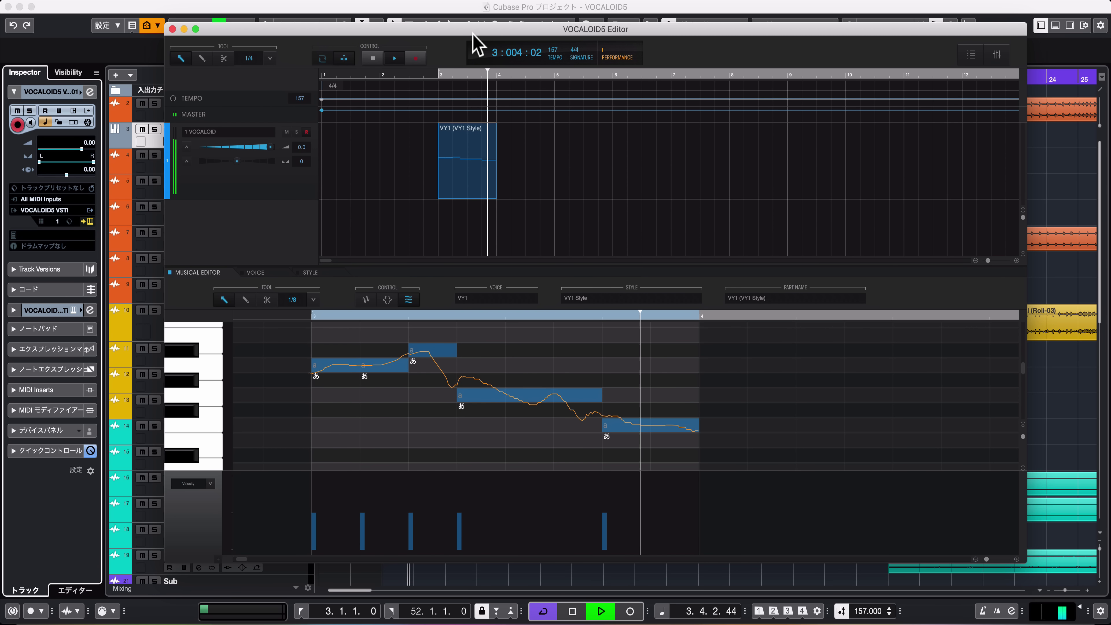
key(space)
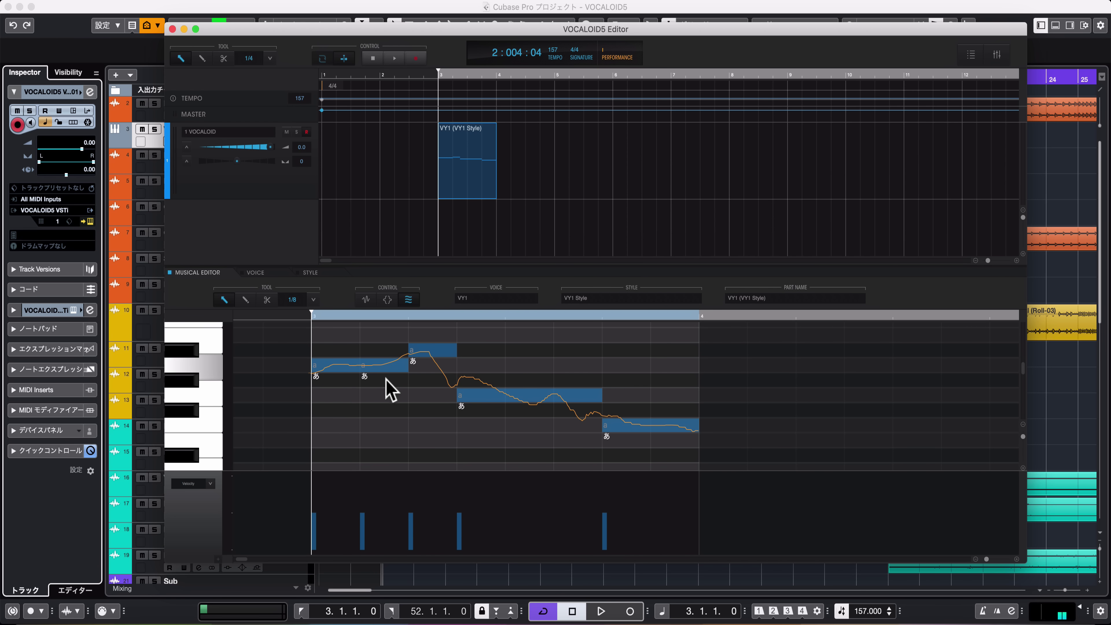
Enter the lyrics とどき from the first note with the Arrow tool so they spread over the first three notes
click(345, 364)
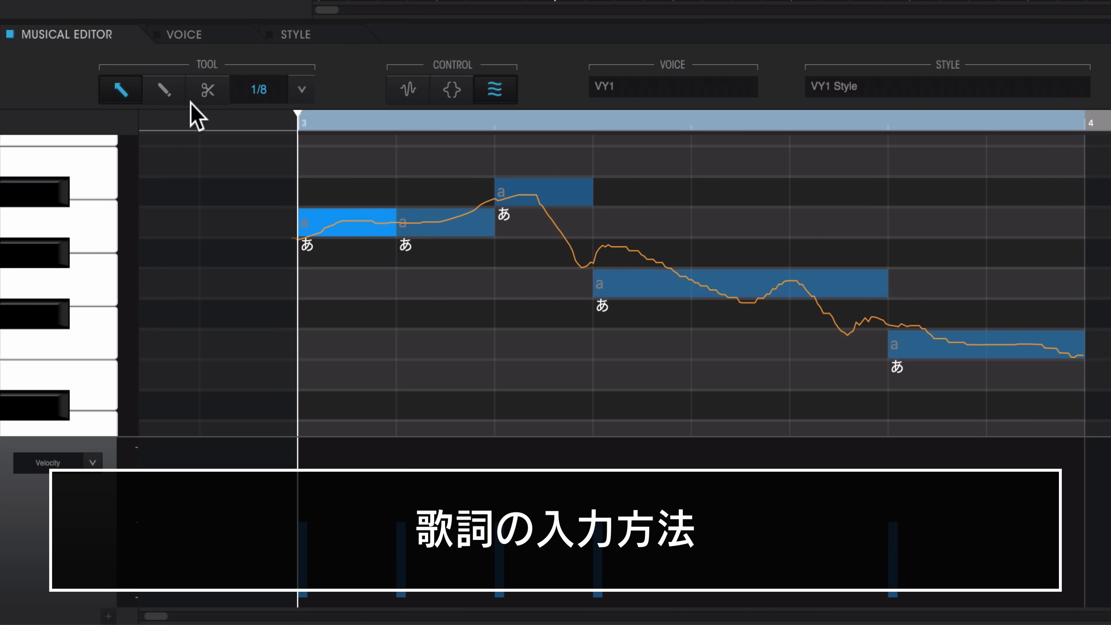
click(167, 100)
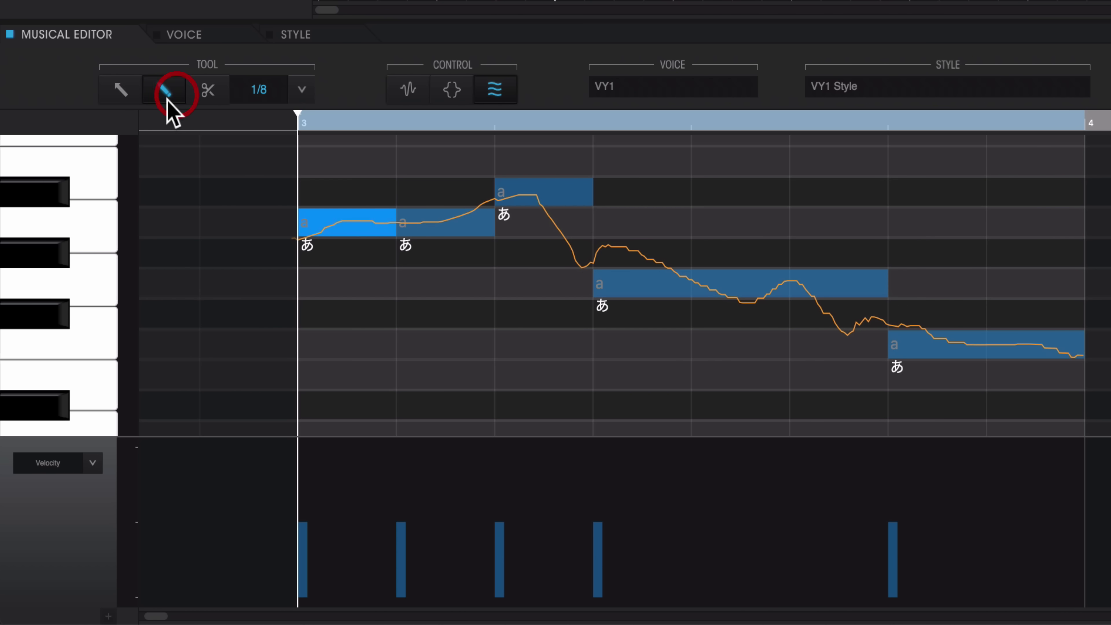
click(126, 95)
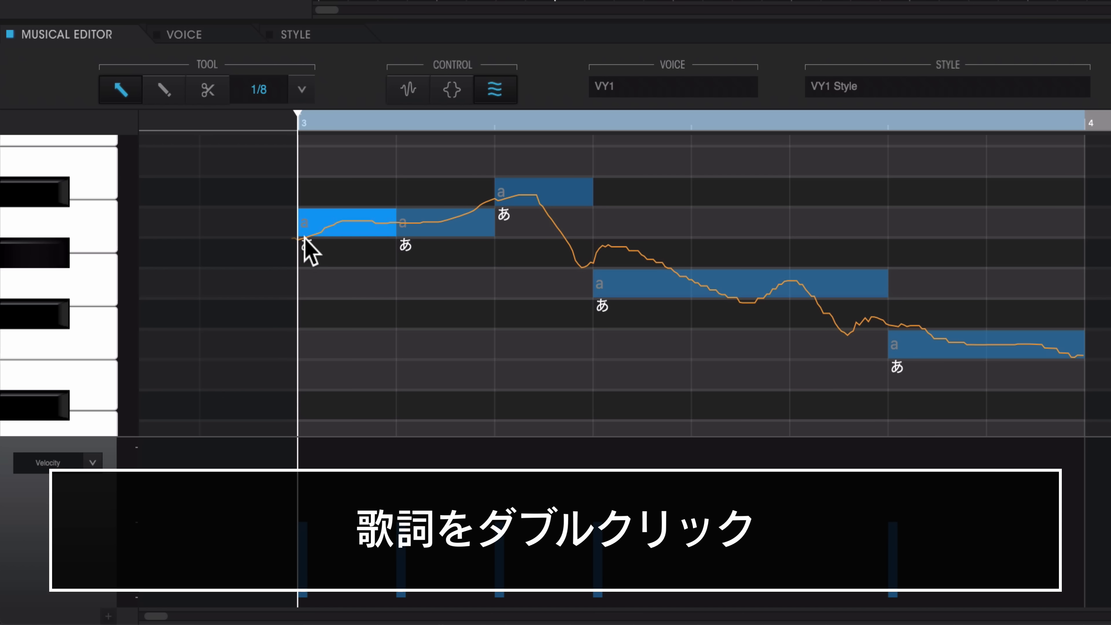
double_click(308, 247)
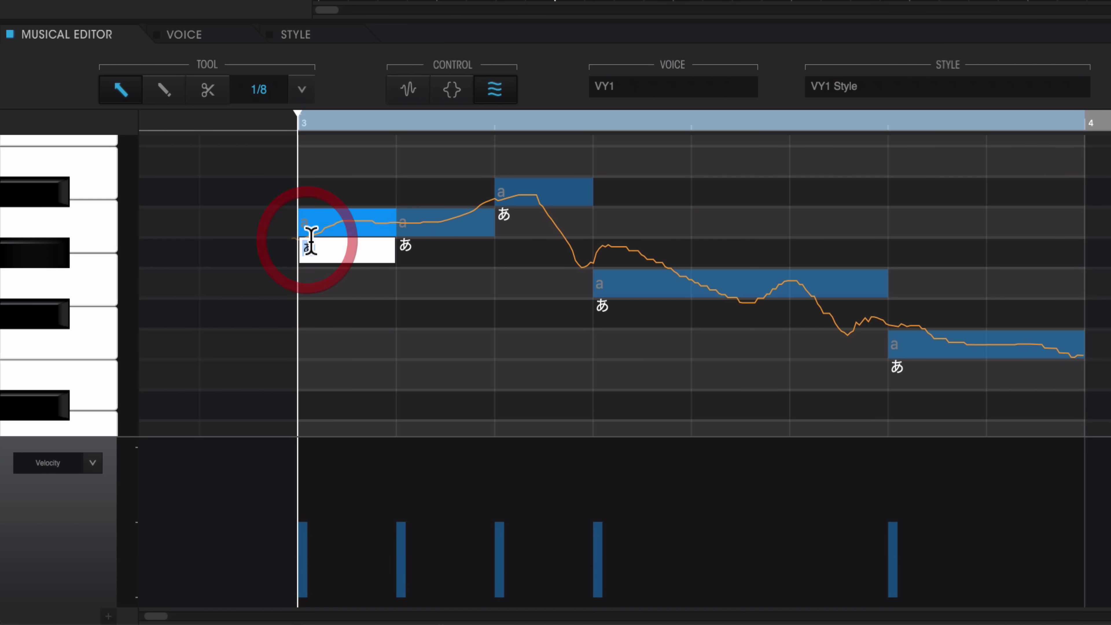
text(todoki)
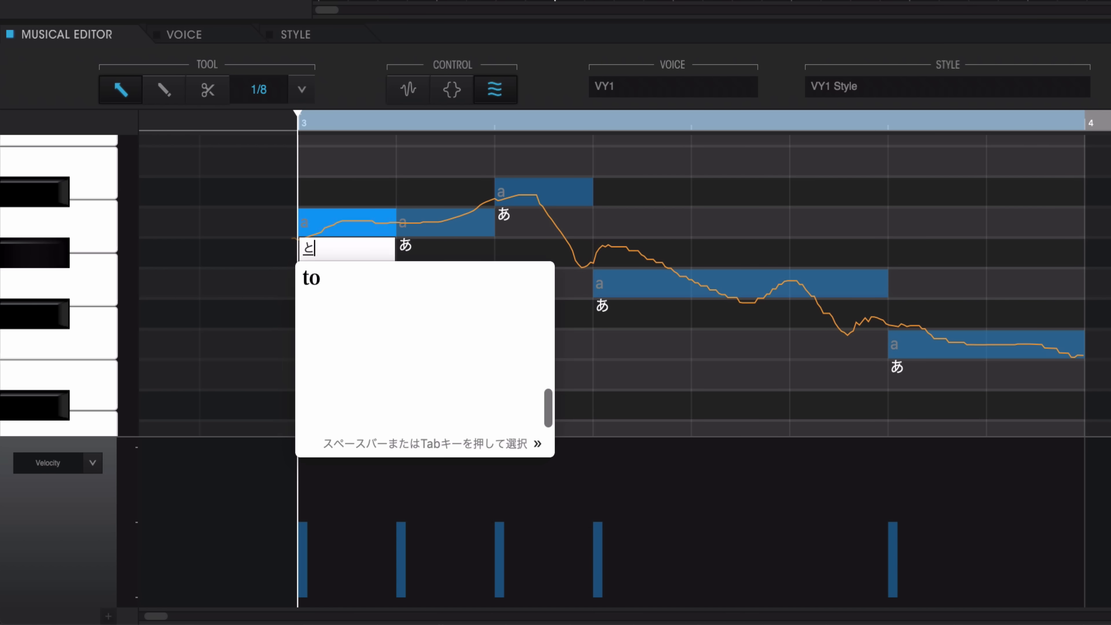
key(Return)
Set the fourth note's lyric to そ and the last note's lyric to で, and play back the phrase
double_click(601, 305)
text(so)
double_click(899, 371)
text(de)
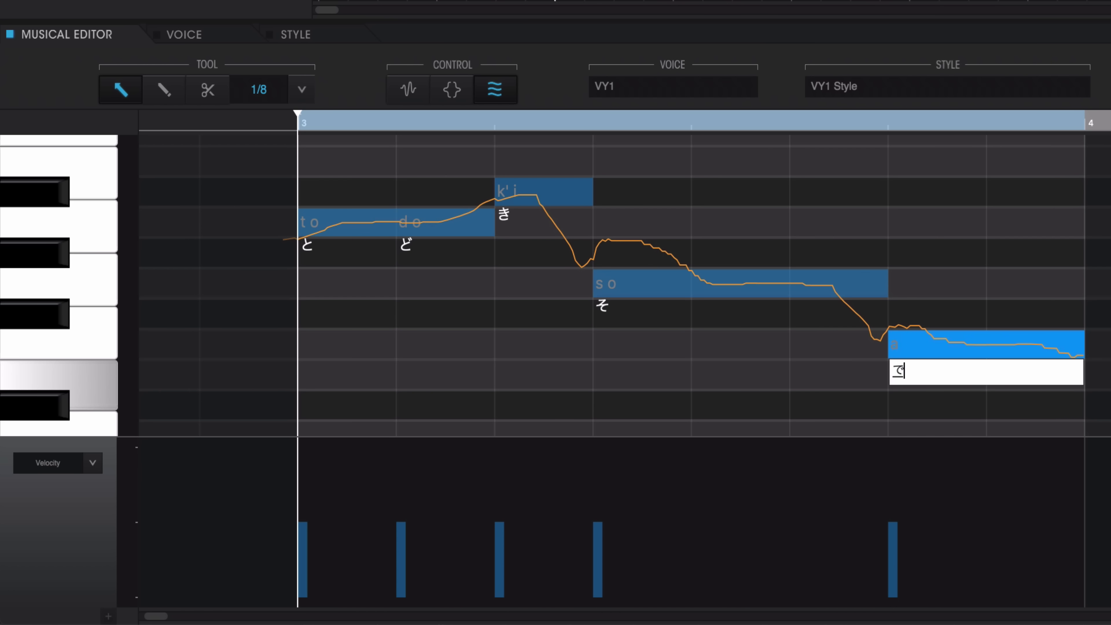
key(Return)
key(space)
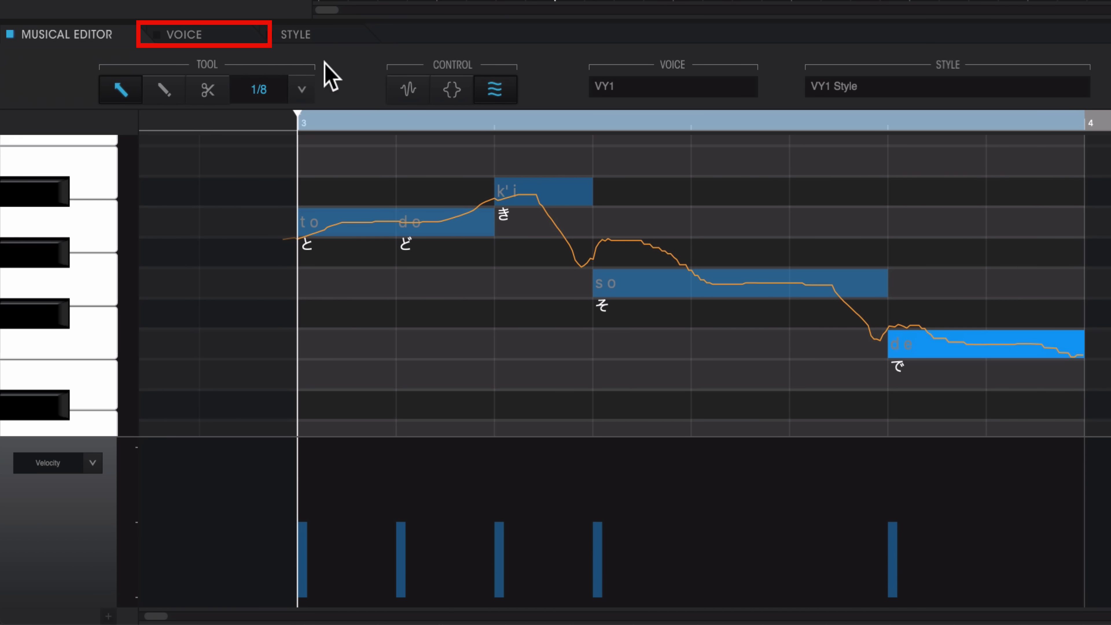
Try the voice banks Amy, Chris, Kaori, Ken, CYBER_SONGMAN_II and VY2 on the part, and return to VY1
click(203, 39)
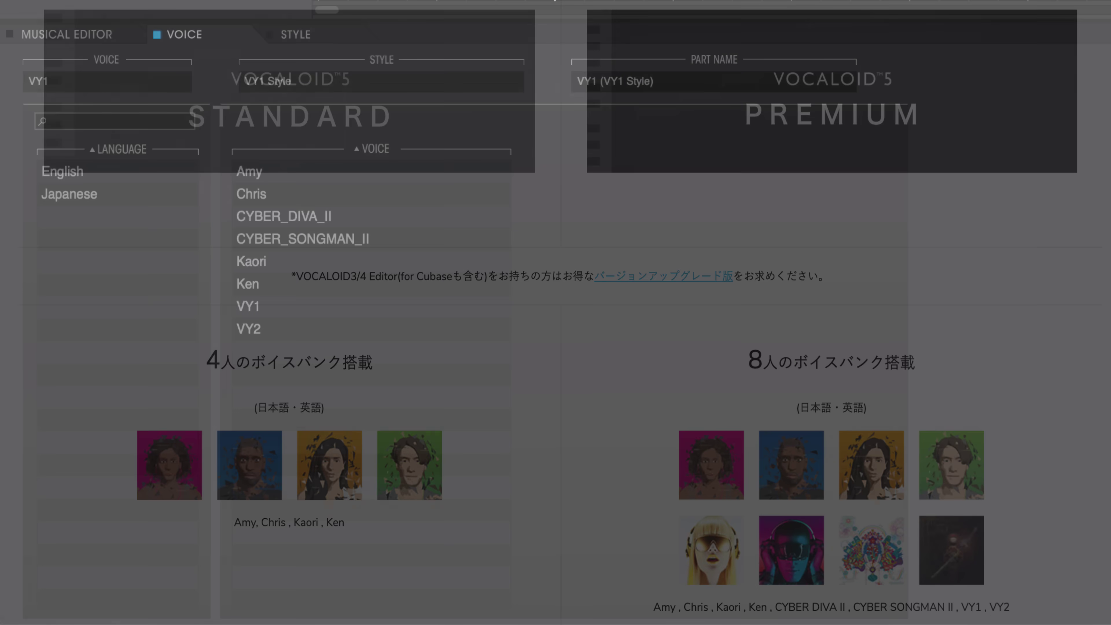
click(330, 182)
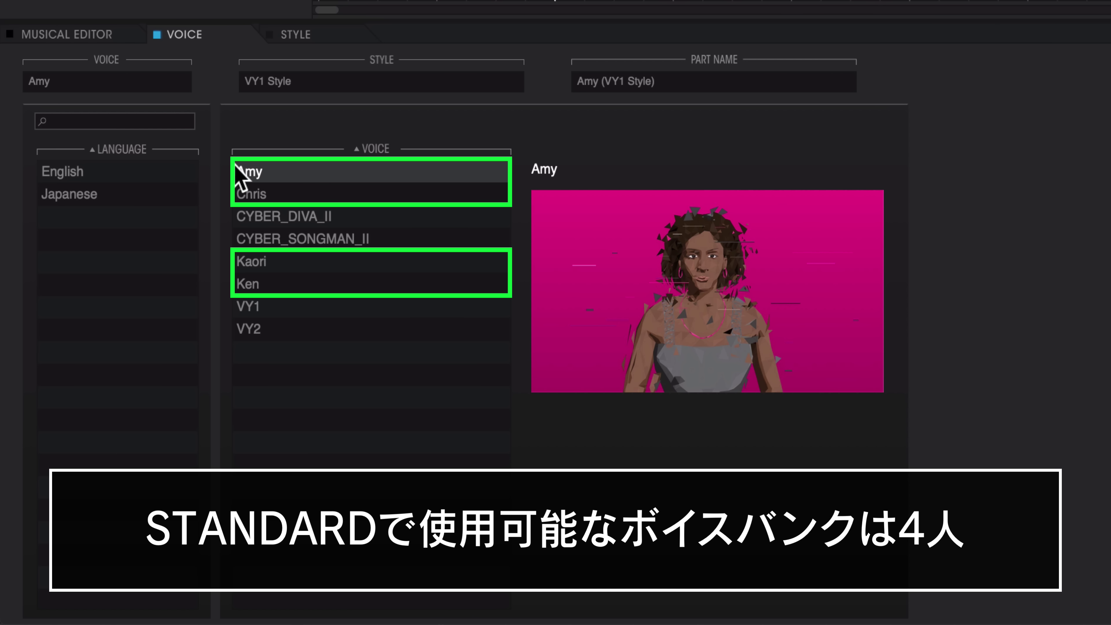
click(266, 194)
click(267, 263)
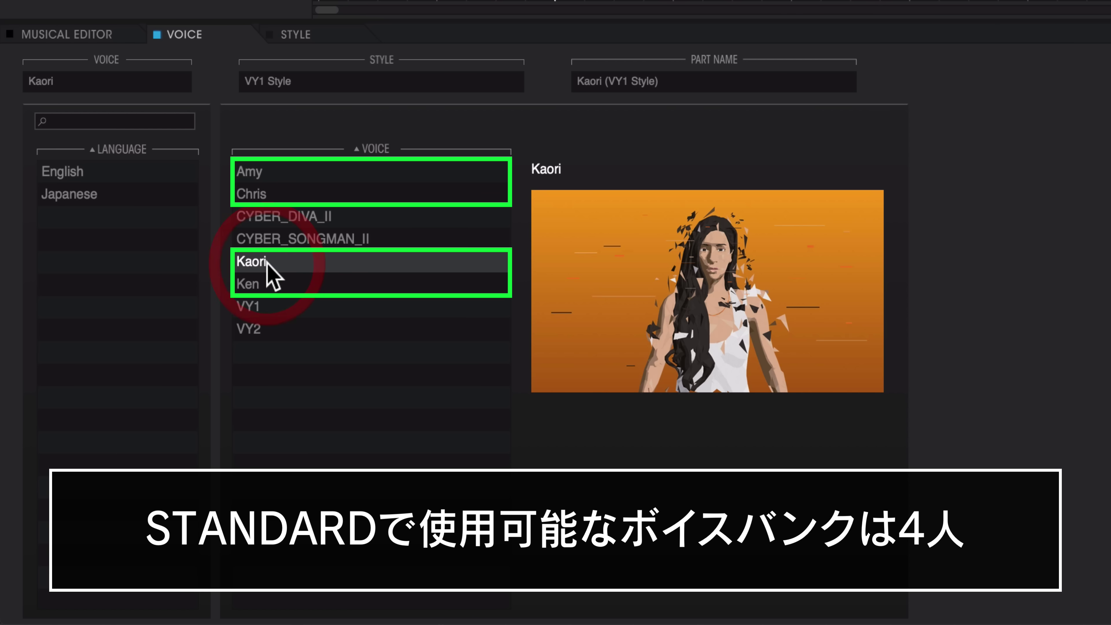
click(262, 284)
click(300, 239)
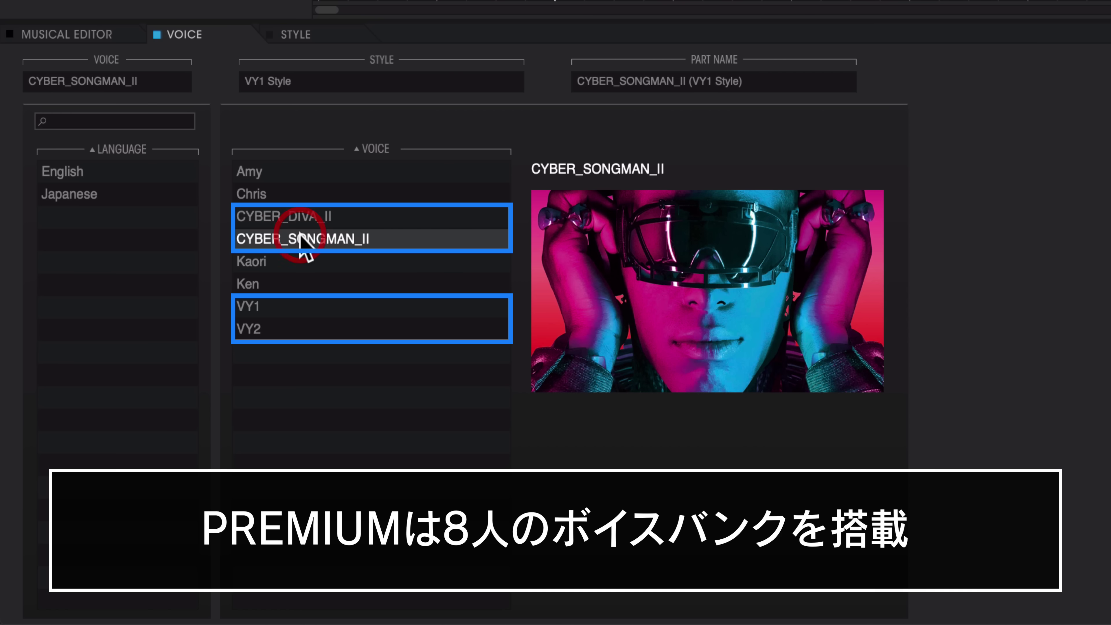
click(289, 327)
click(287, 306)
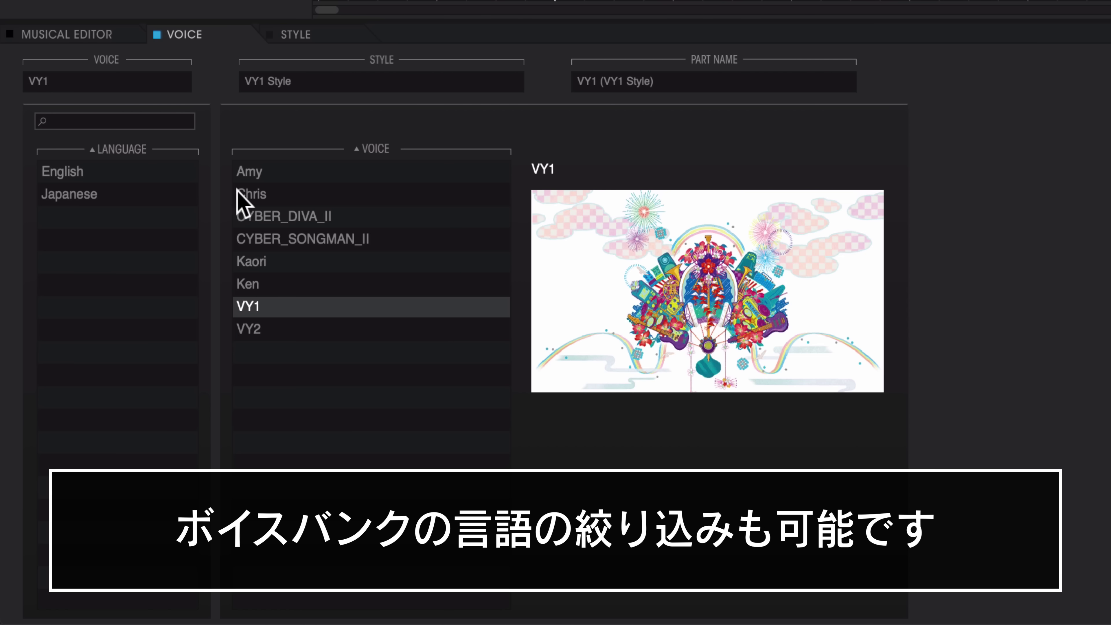
Filter the voice banks by English and by Japanese, and select VY1 from the Japanese voices
click(144, 170)
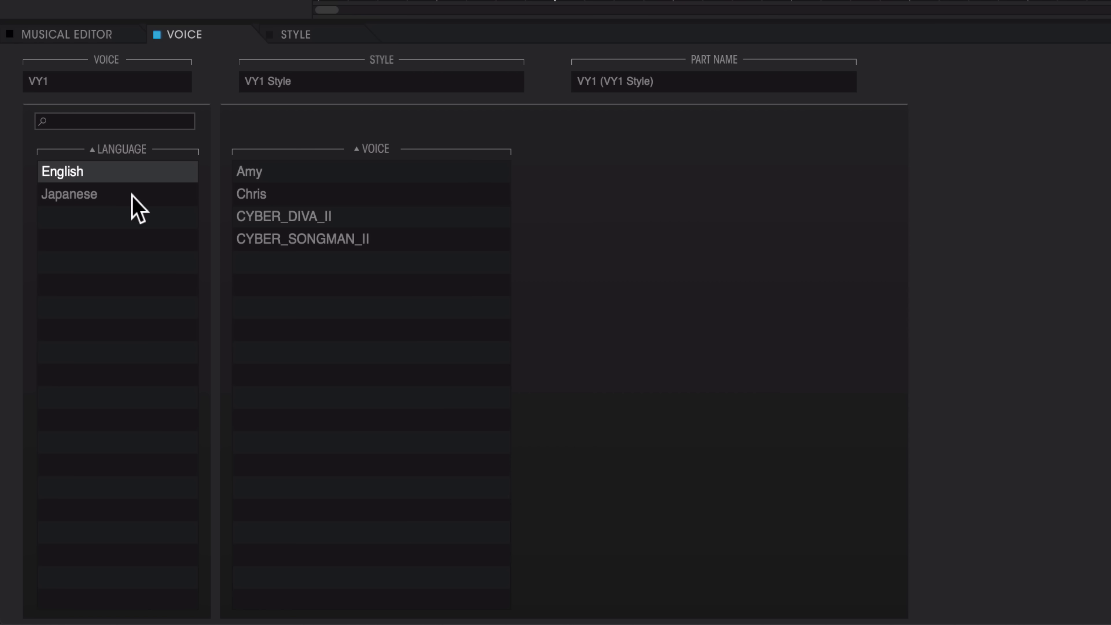
click(136, 206)
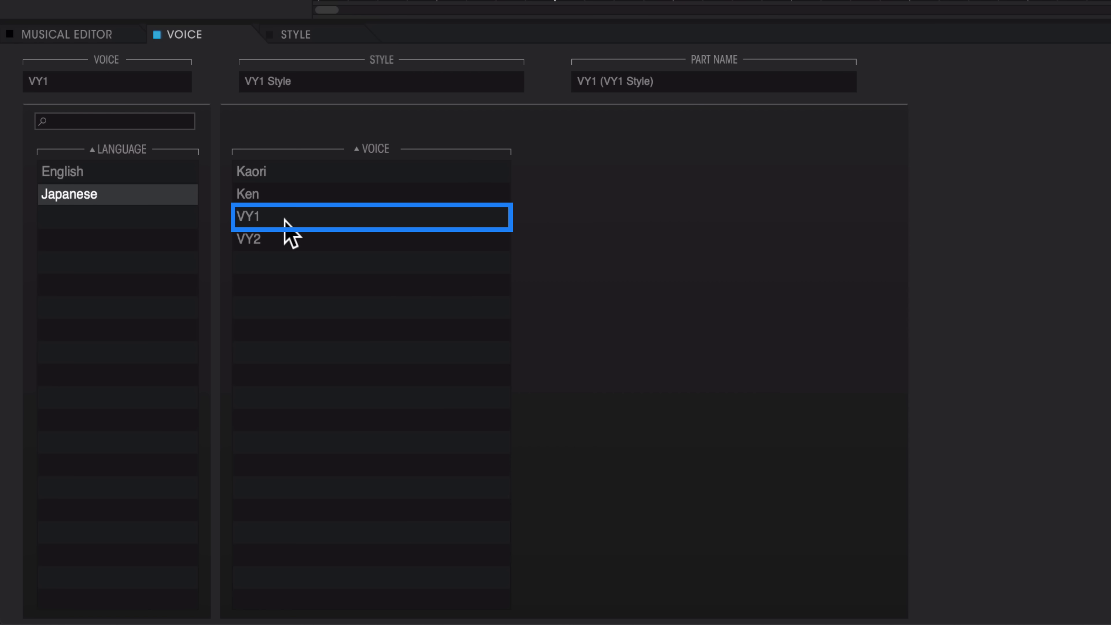
click(266, 222)
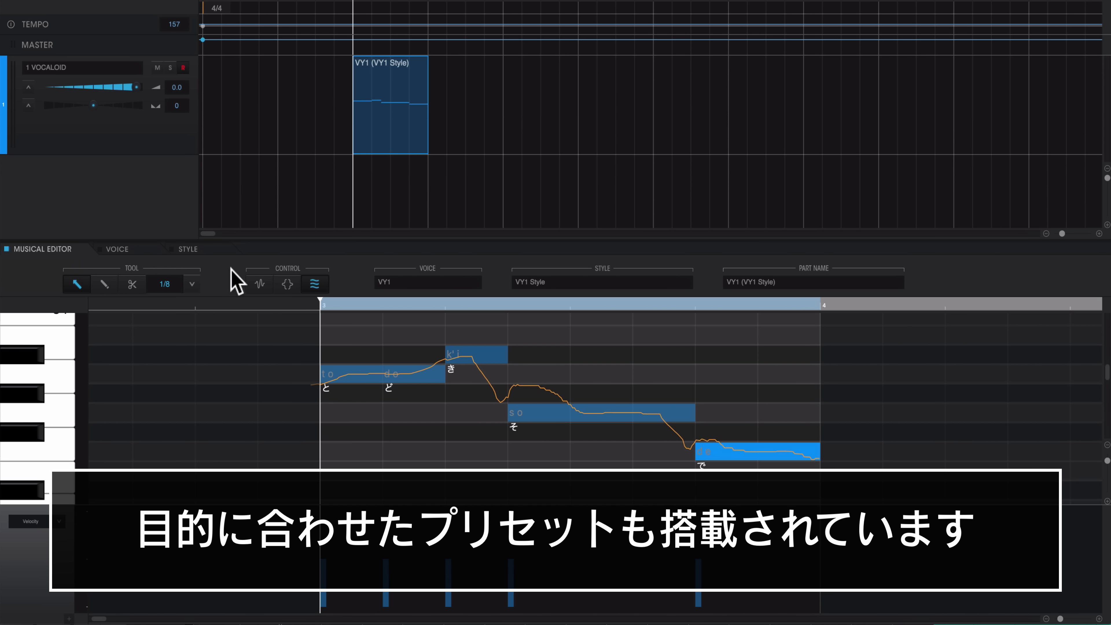
Browse the style presets, try Bouncing, Automatic and Big Brother, apply Bouncy to the VY1 part and play it back
click(199, 250)
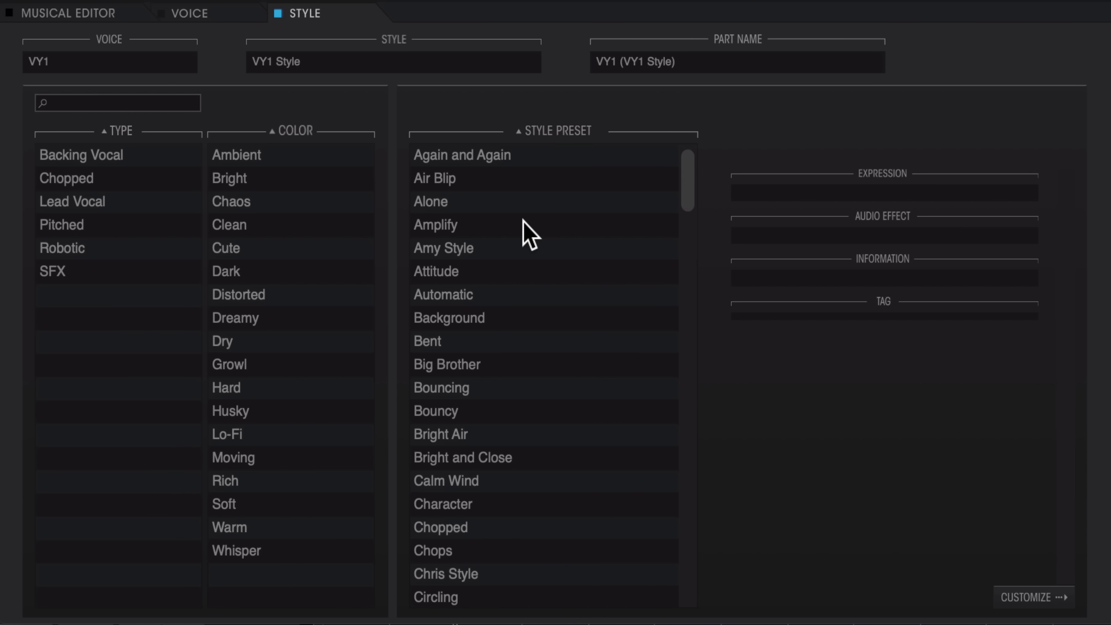
scroll(524, 221, down, 20)
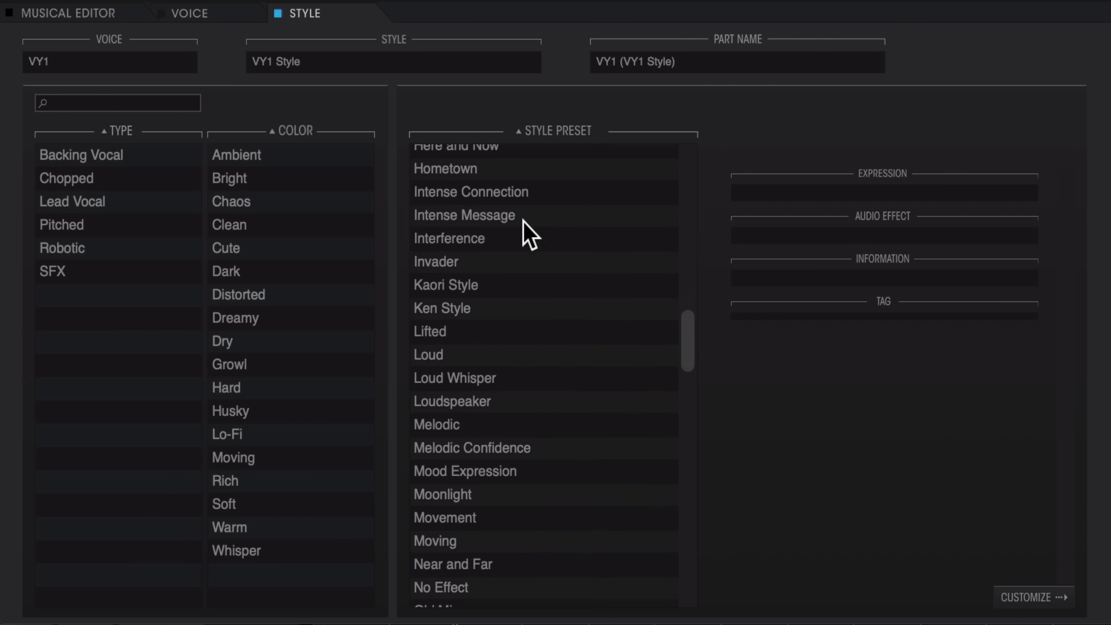
scroll(524, 221, up, 20)
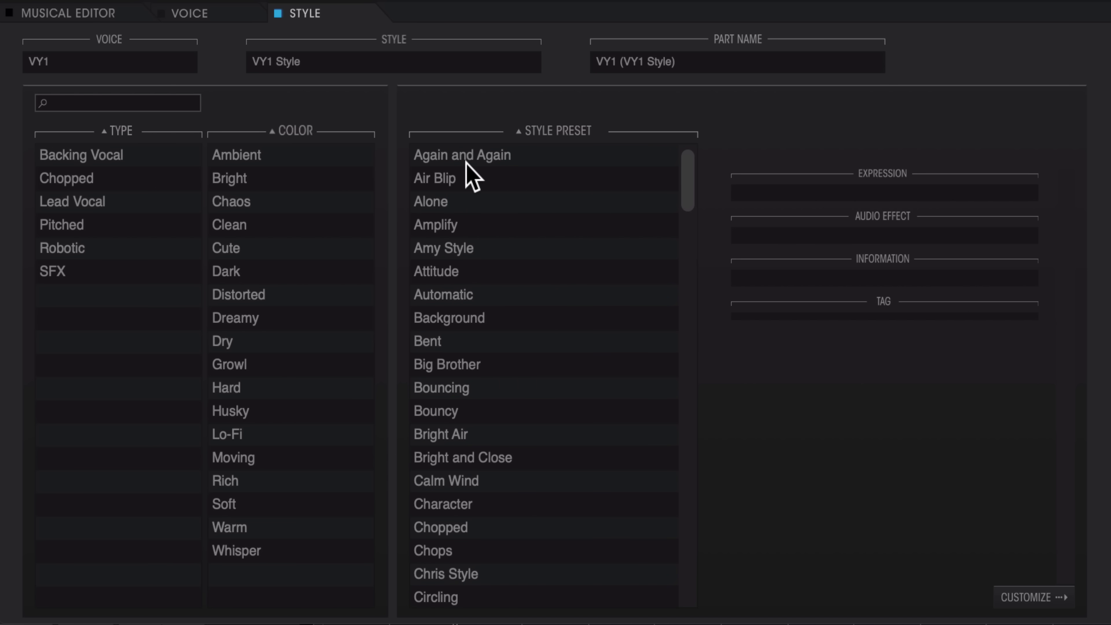
click(451, 385)
click(452, 296)
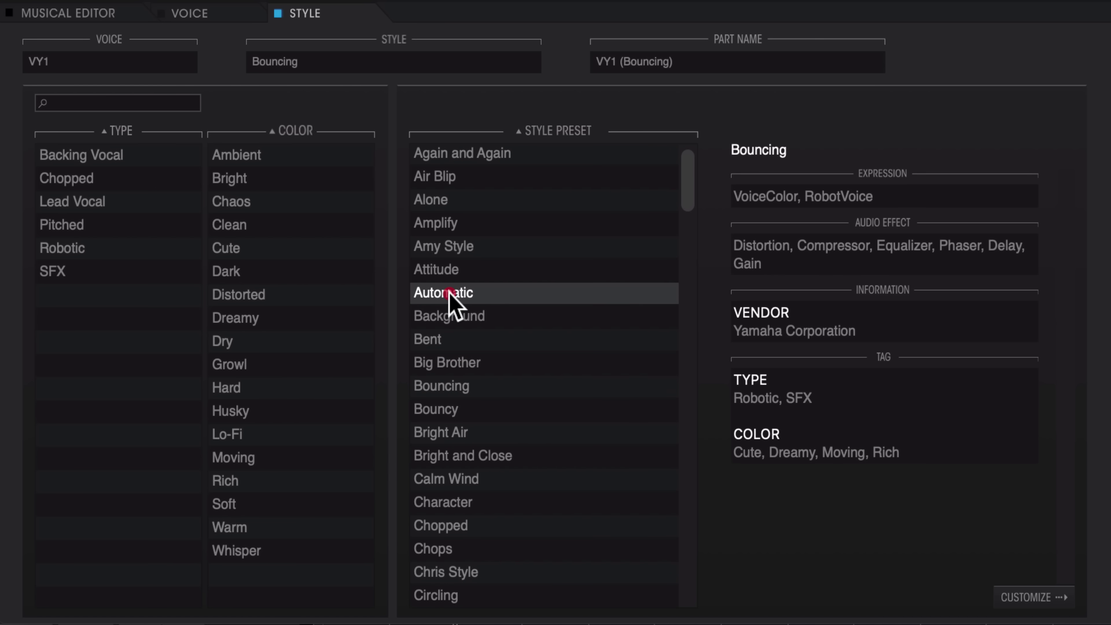
click(450, 362)
click(449, 412)
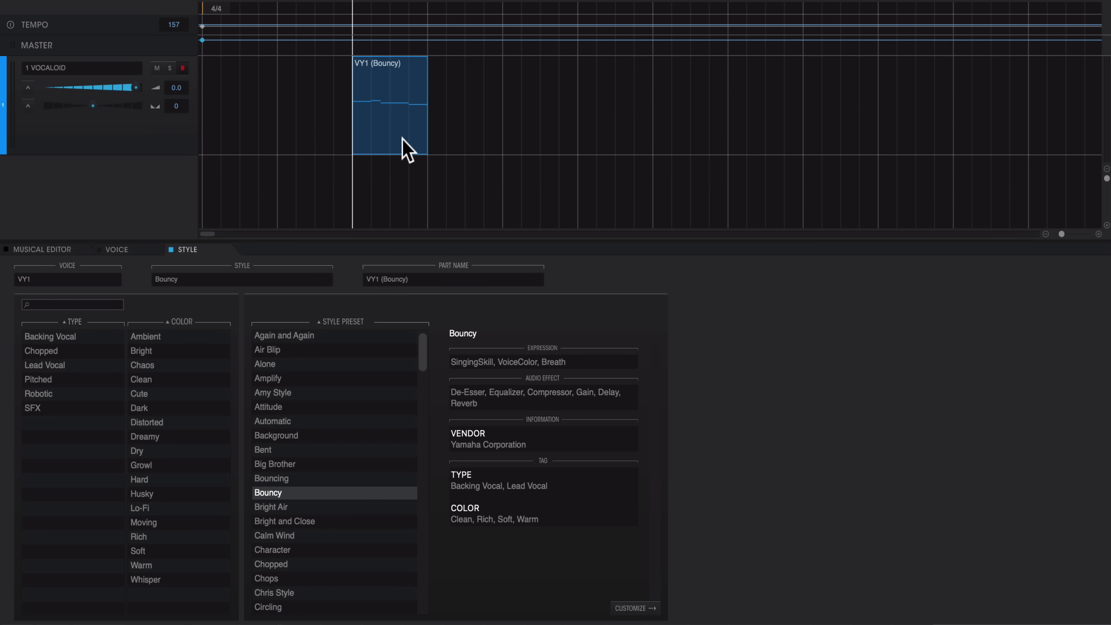
key(space)
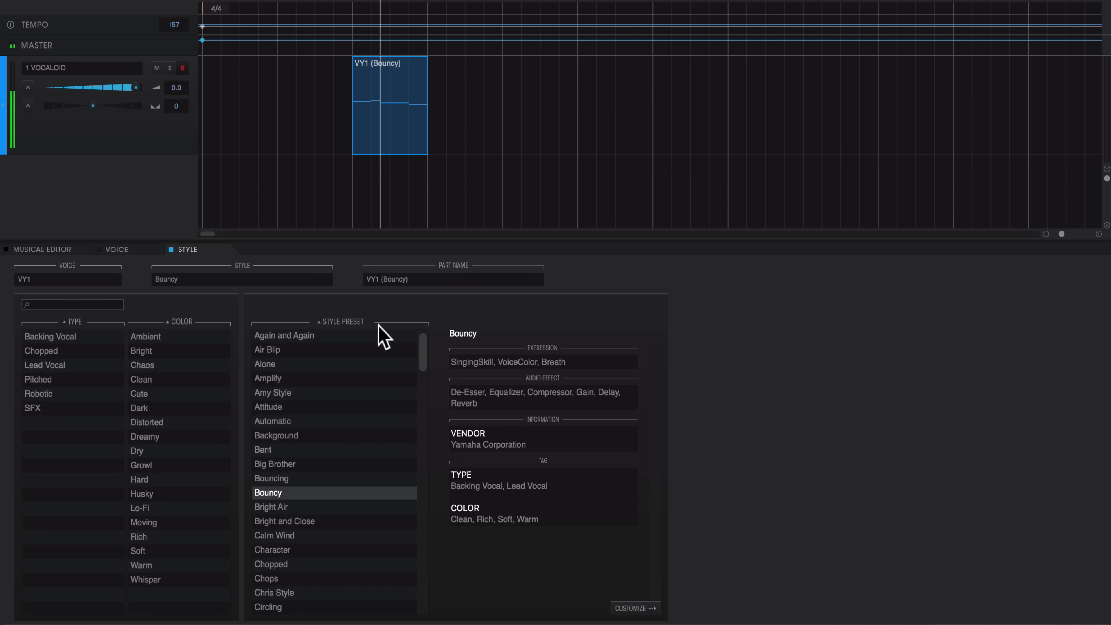
key(space)
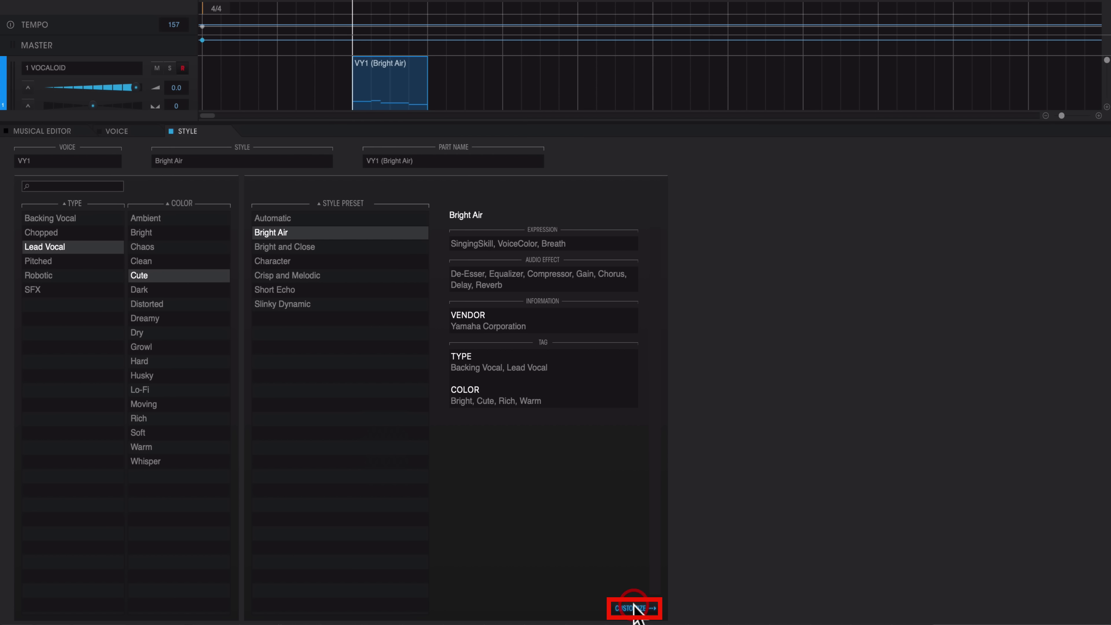
Open the detailed customization of the Bright Air style preset
click(634, 608)
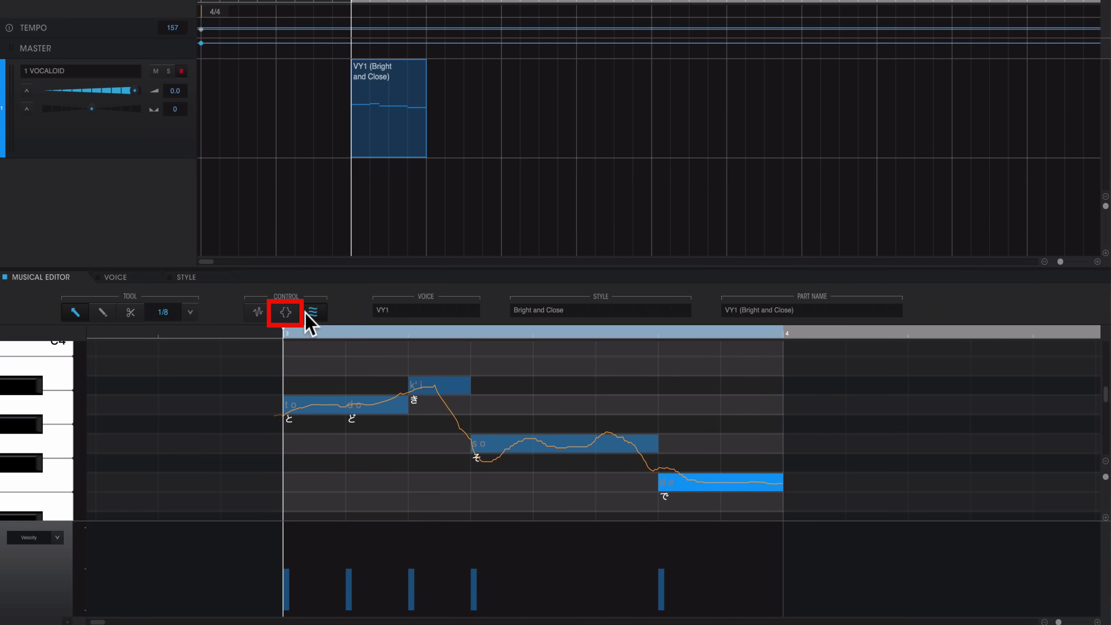
Show the attack and release effects in the Musical Editor and enlarge the editor area over the track view
click(286, 311)
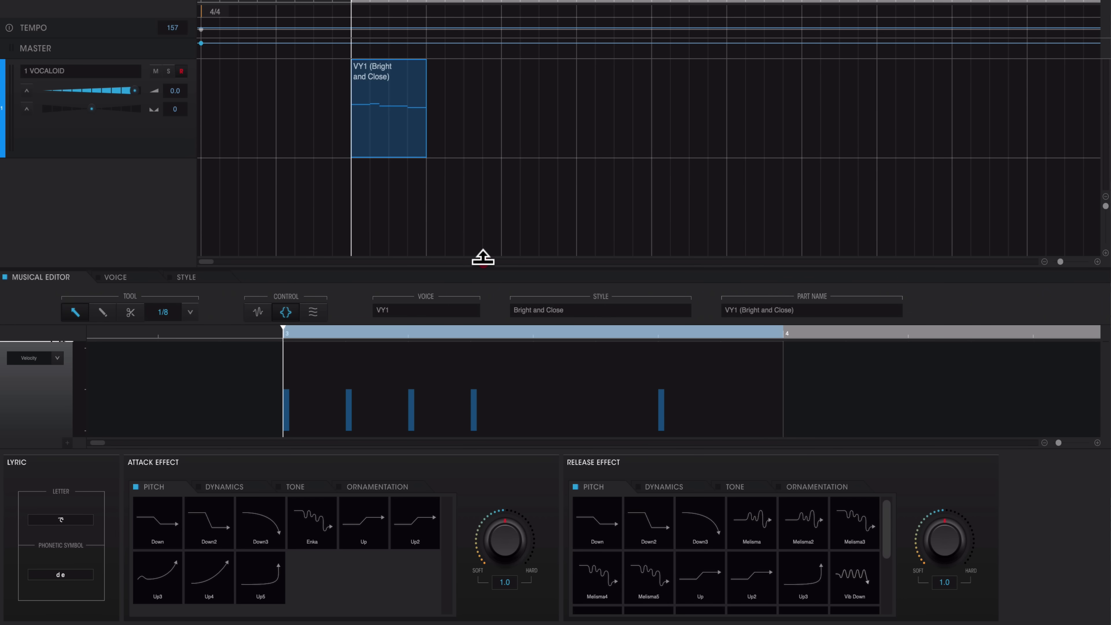
drag(483, 257, 483, 62)
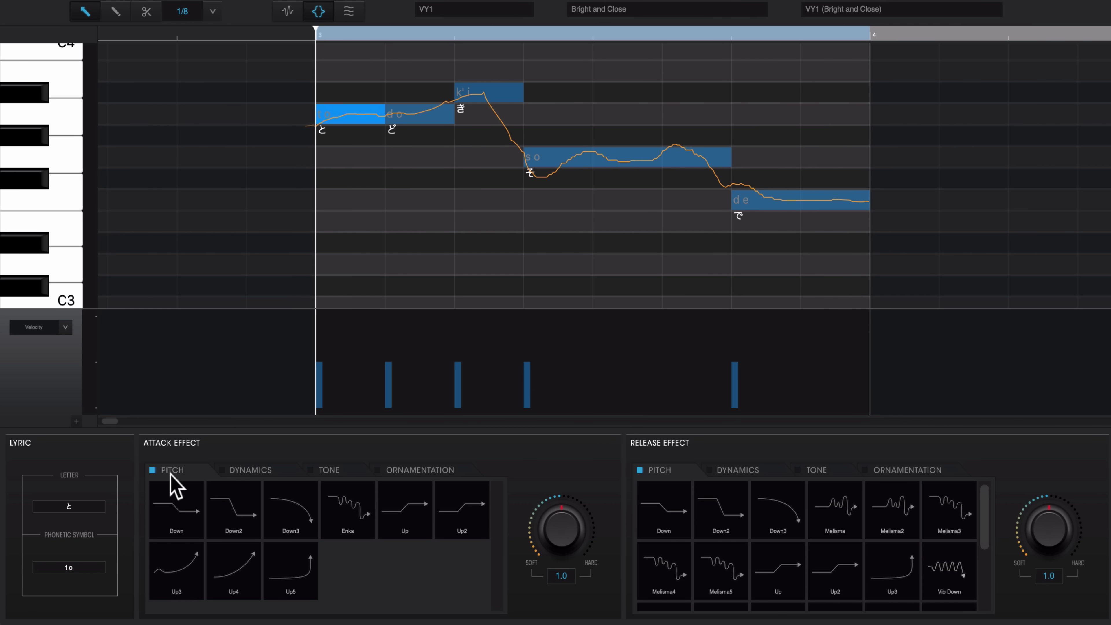
Look through the Dynamics, Tone and Ornamentation attack effects available for the first note
click(253, 476)
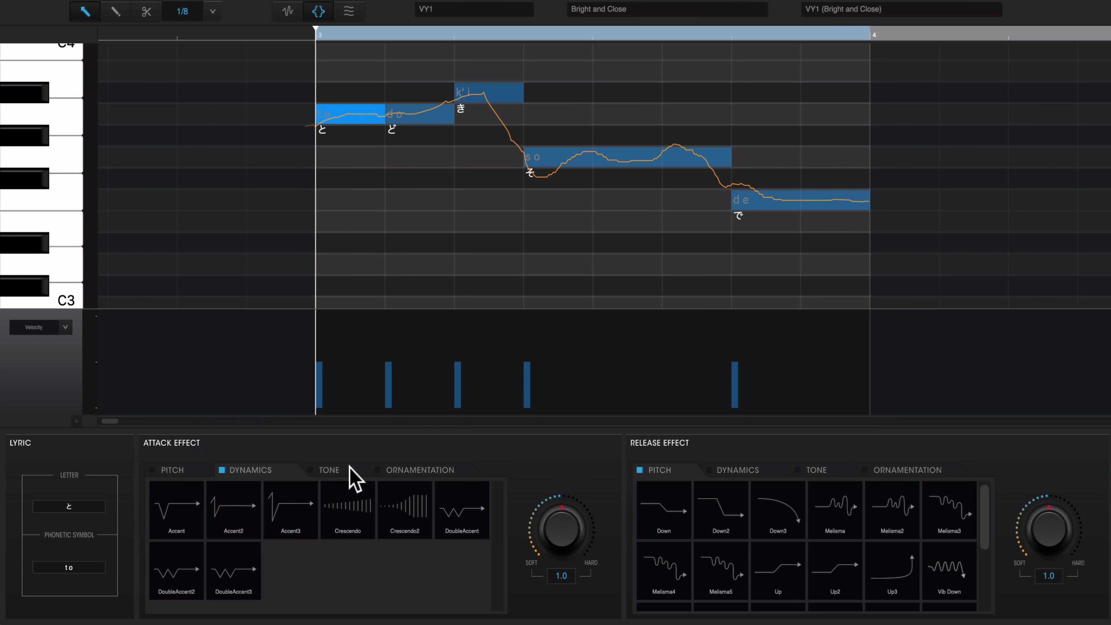
click(354, 475)
click(433, 471)
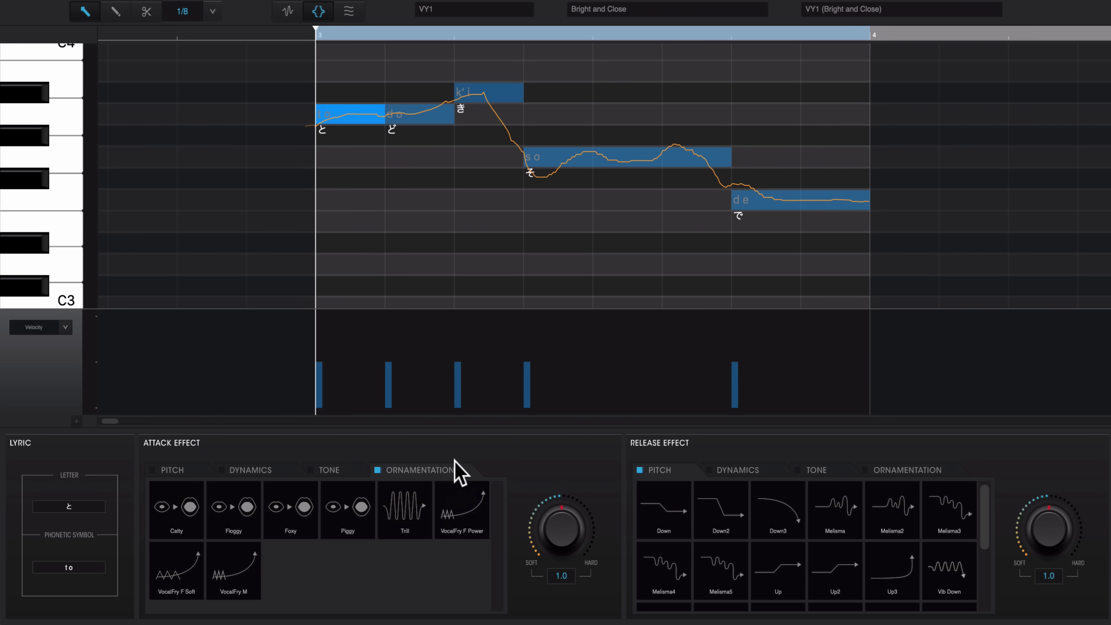
Apply the Up3 pitch attack effect to the first note, と, and play back the phrase
click(350, 170)
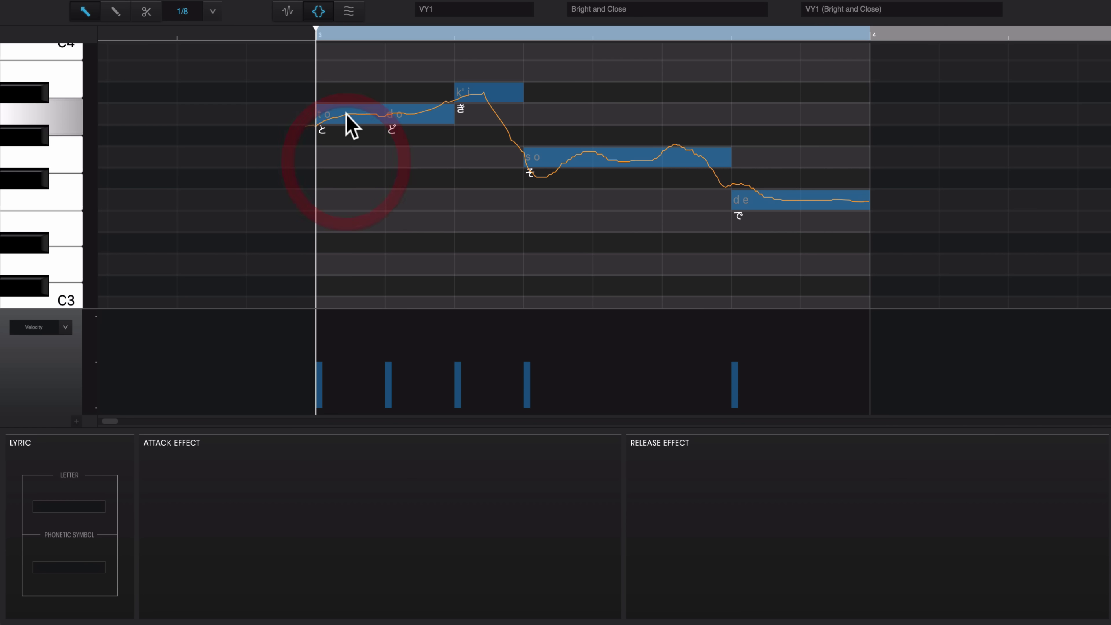
click(346, 114)
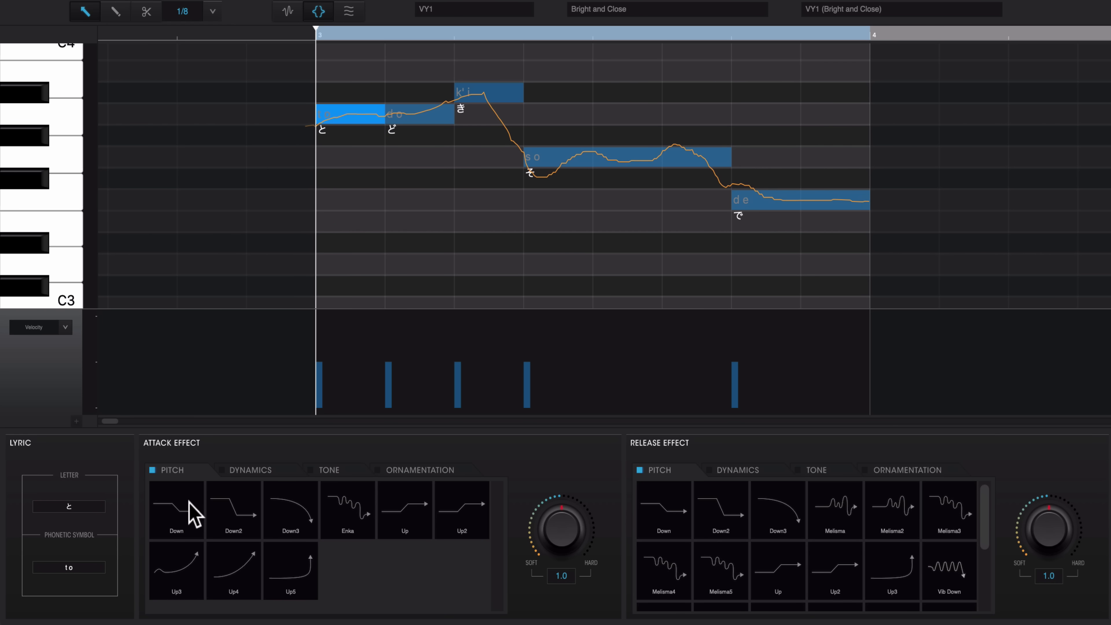
click(180, 572)
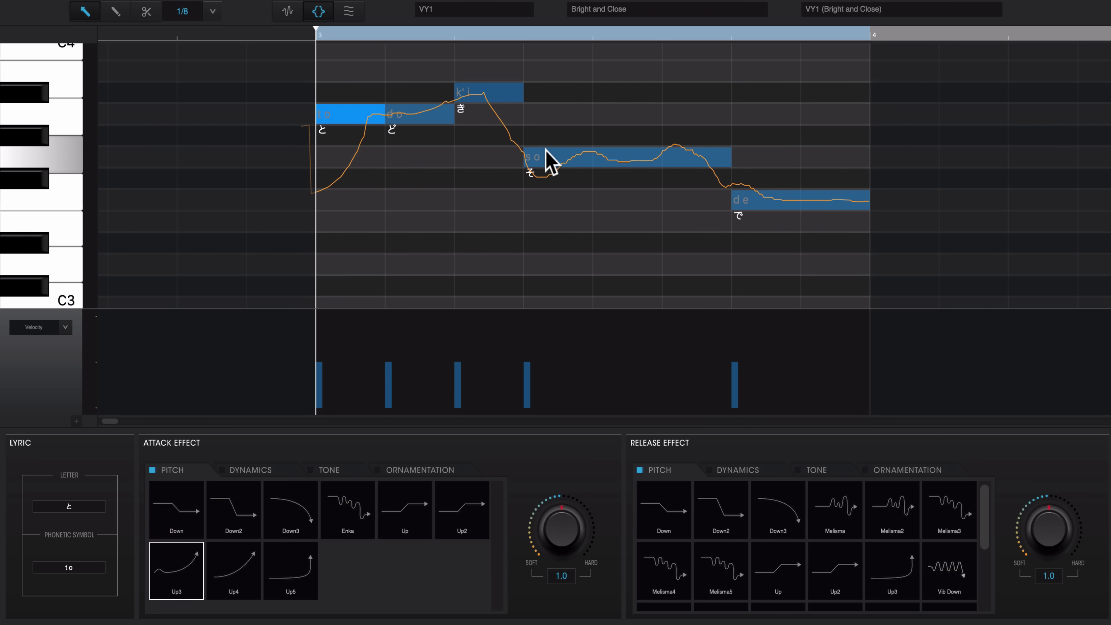
key(space)
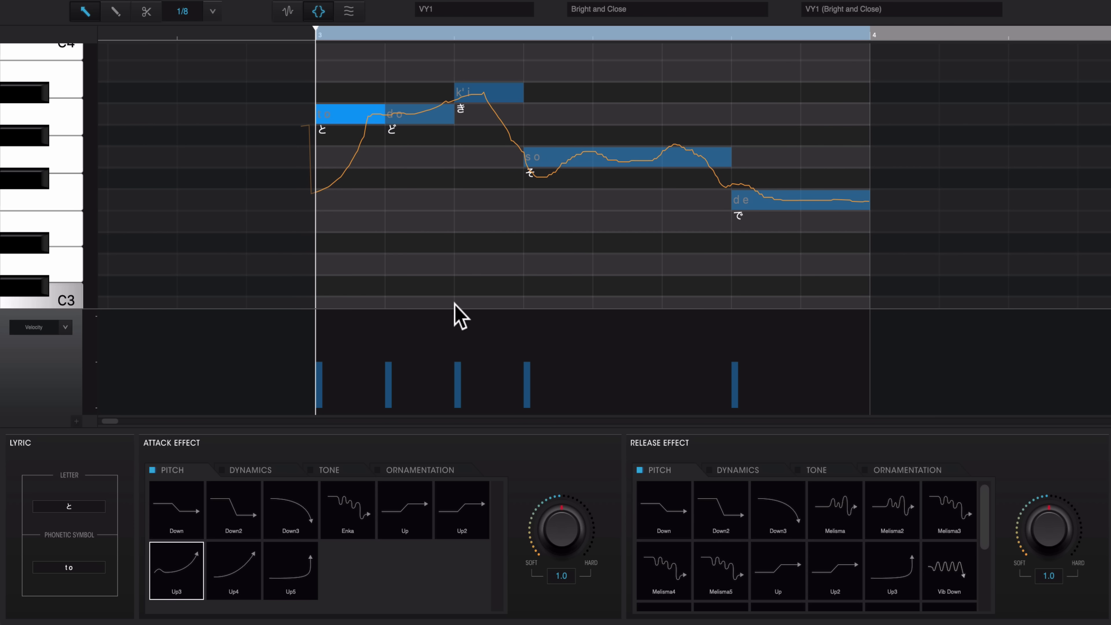
Try the first note's Up3 attack effect at strength 1.9, reduce it to 0.2 and play back the phrase
drag(547, 488, 556, 422)
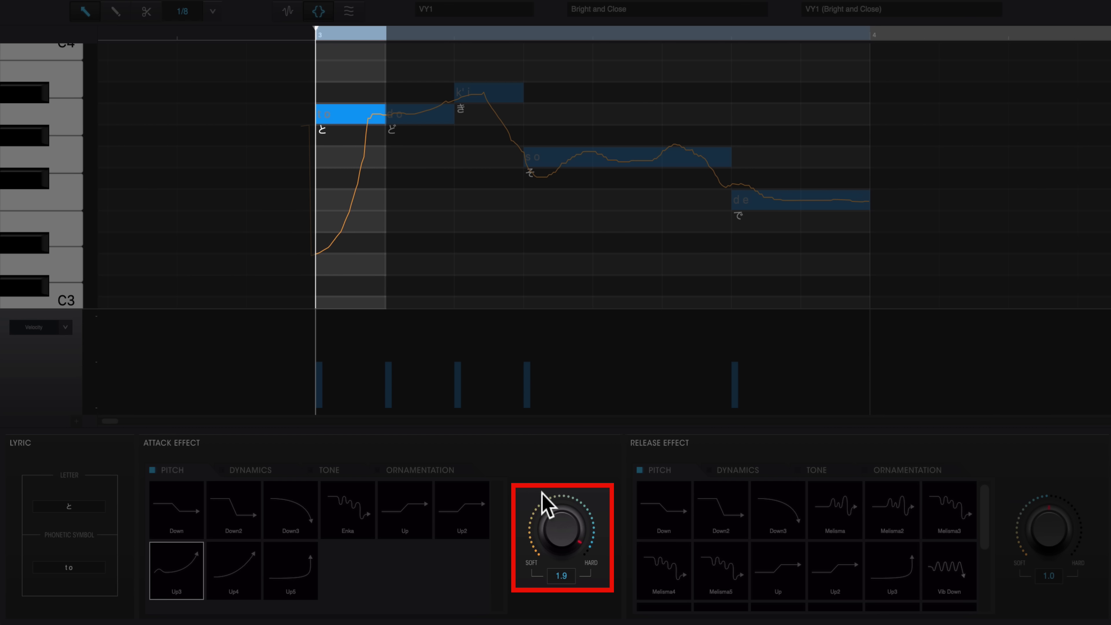
mouse_move(553, 514)
mouse_down()
mouse_move(556, 546)
mouse_move(566, 527)
mouse_move(556, 542)
mouse_move(547, 521)
mouse_up()
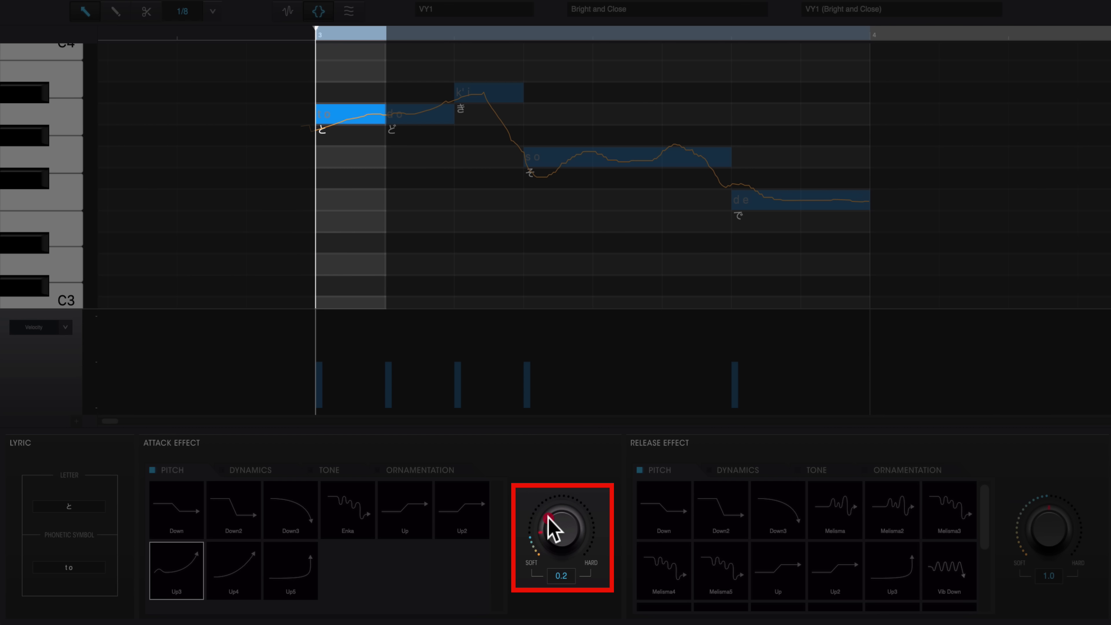
key(space)
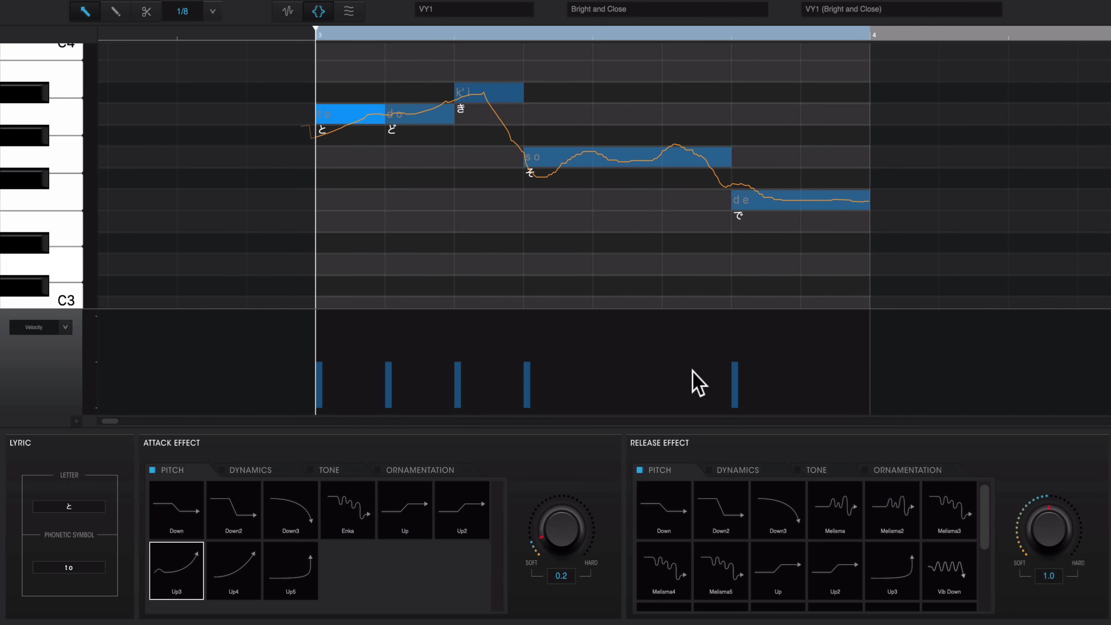
Apply the Vib Normal pitch release effect to the そ note
click(656, 157)
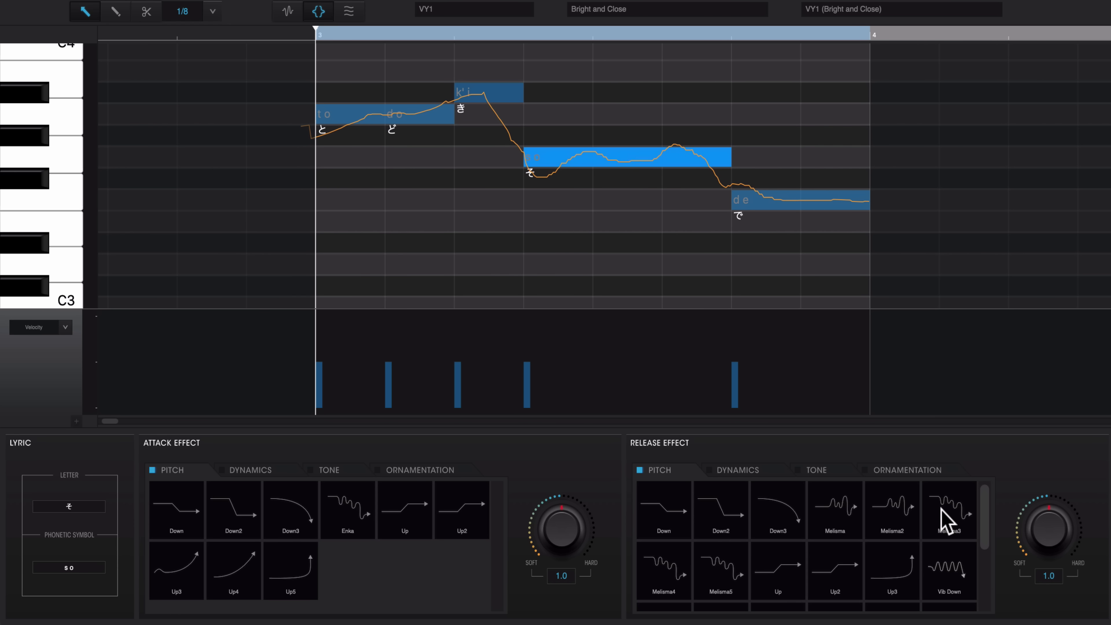
scroll(778, 559, down, 3)
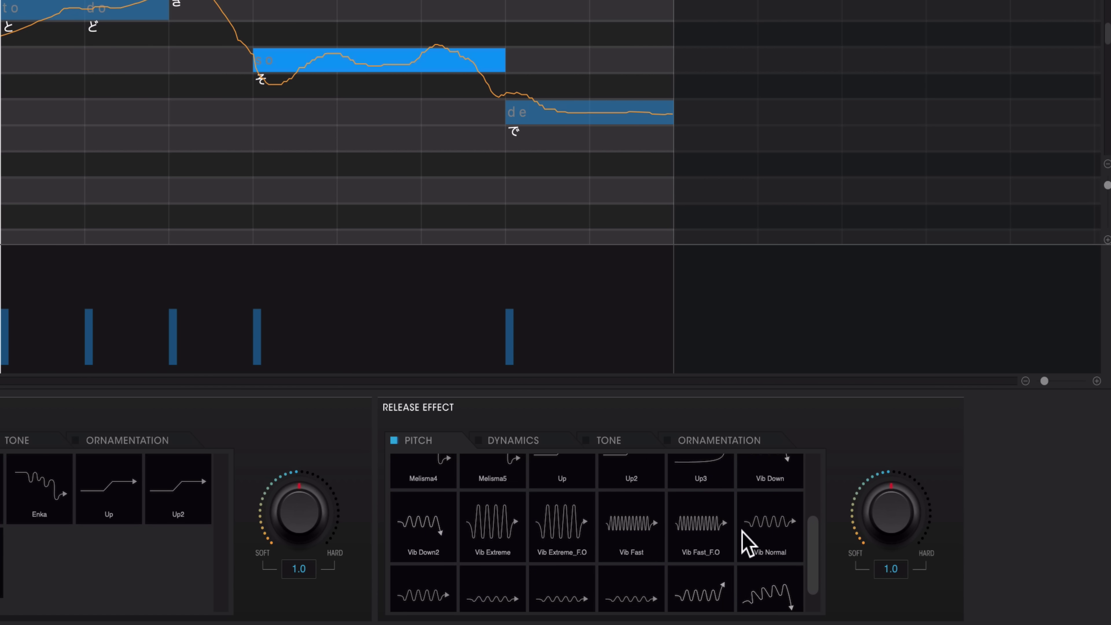
scroll(774, 527, down, 1)
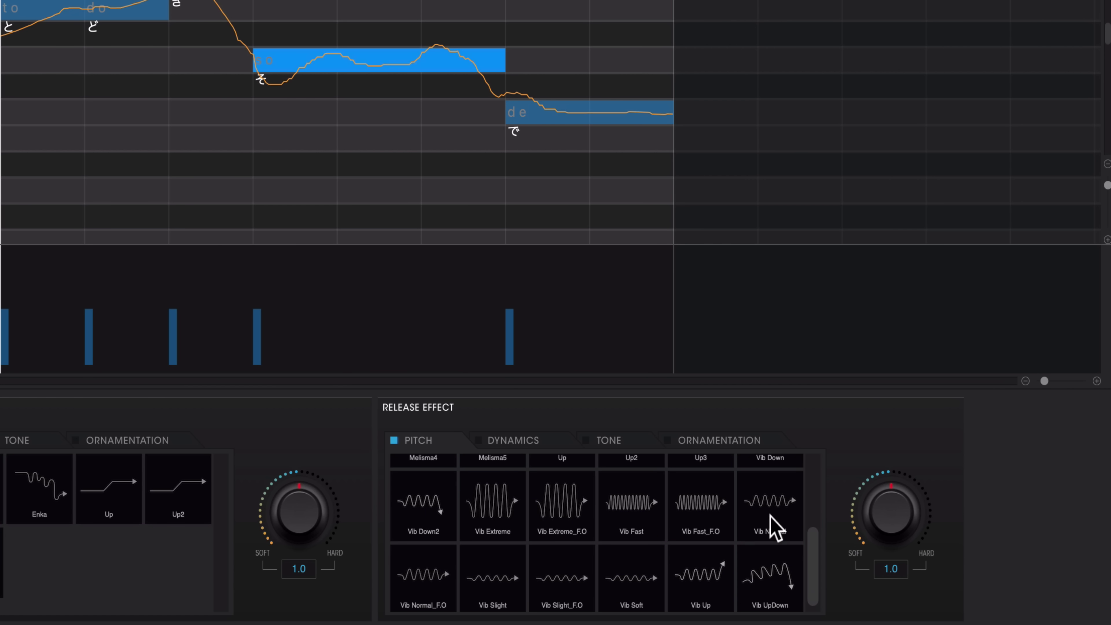
click(770, 498)
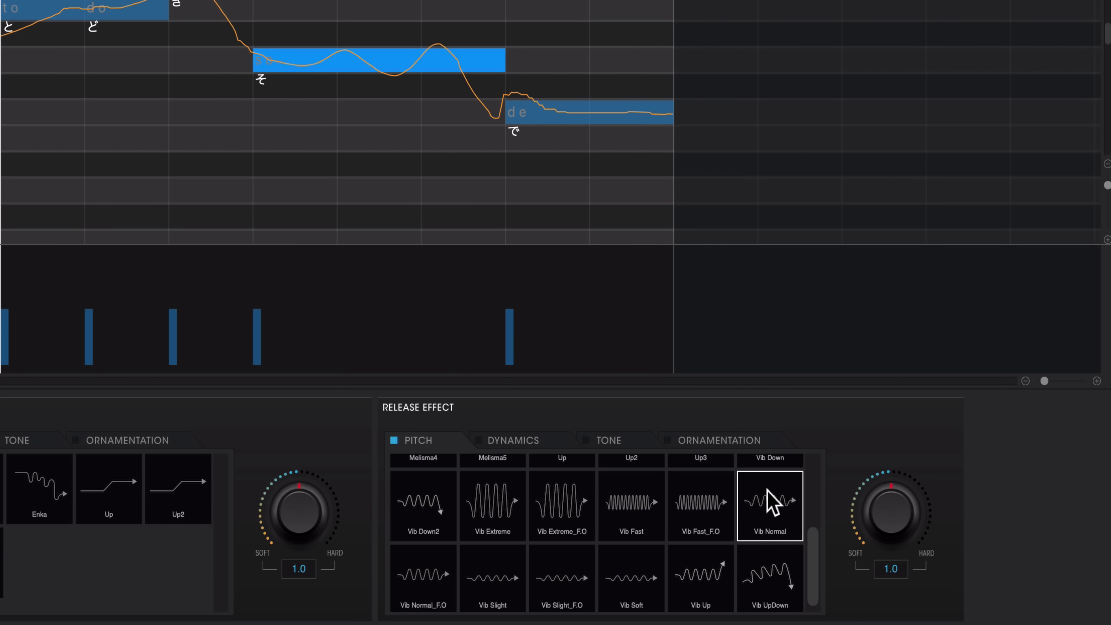
Audition the phrase with the そ note's Vib Normal release effect at strength 1.6, then reduce it to 0.6 and play it back again
drag(892, 517, 897, 528)
drag(1050, 524, 1051, 513)
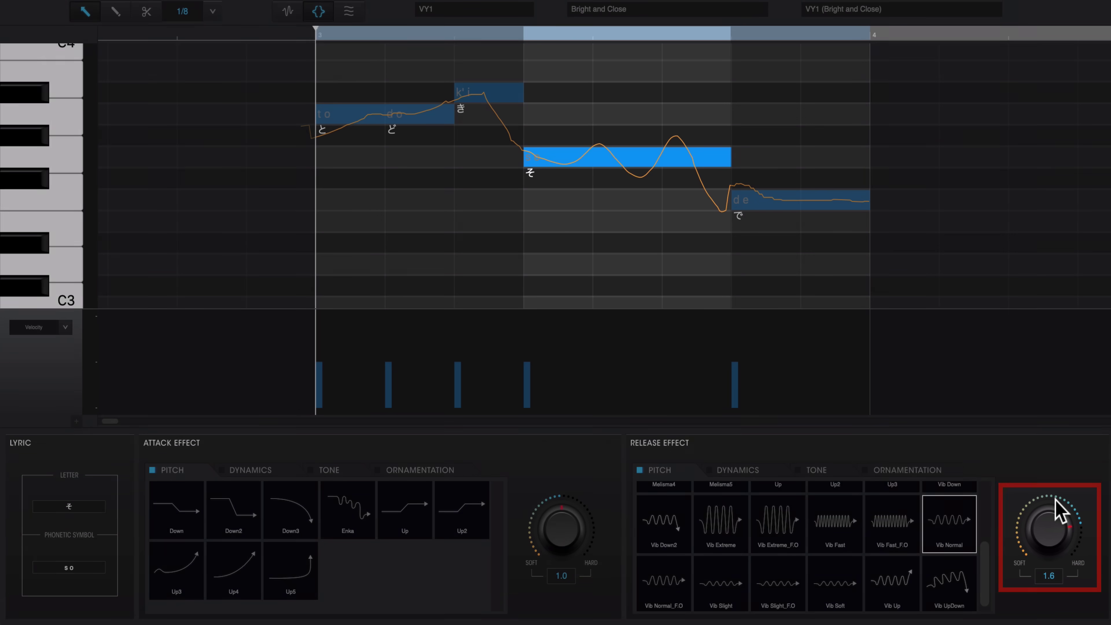
key(space)
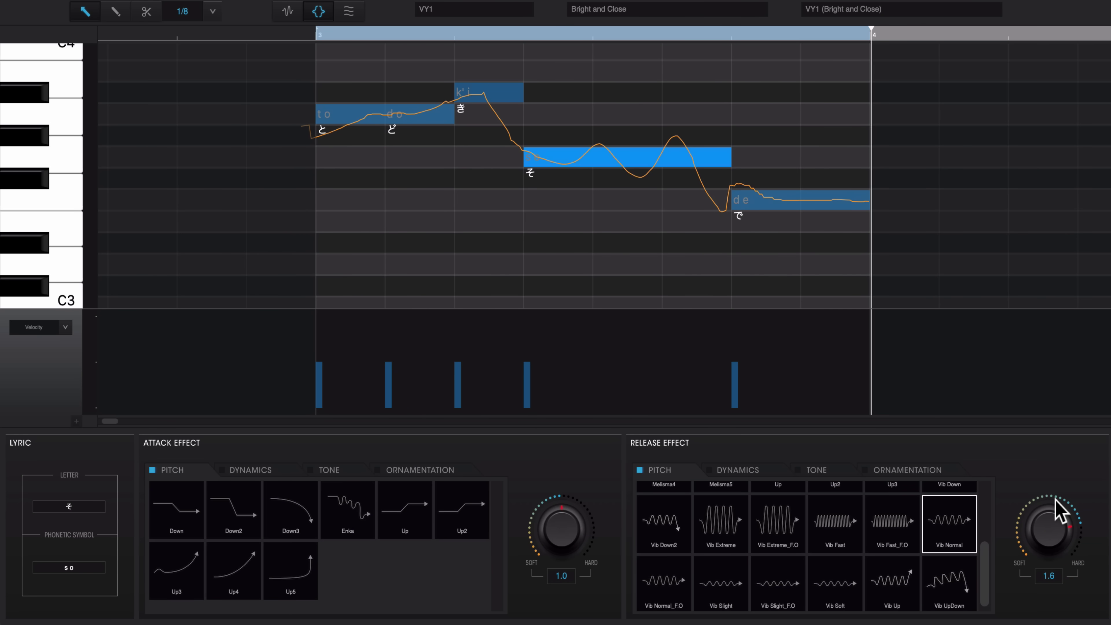
drag(1074, 549, 1042, 525)
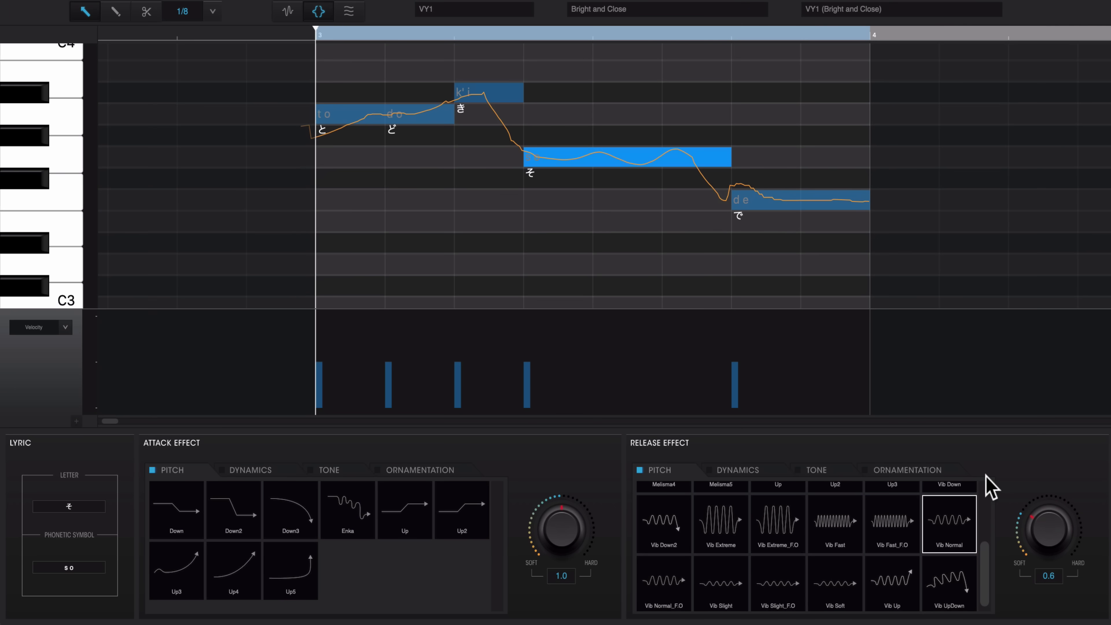
key(space)
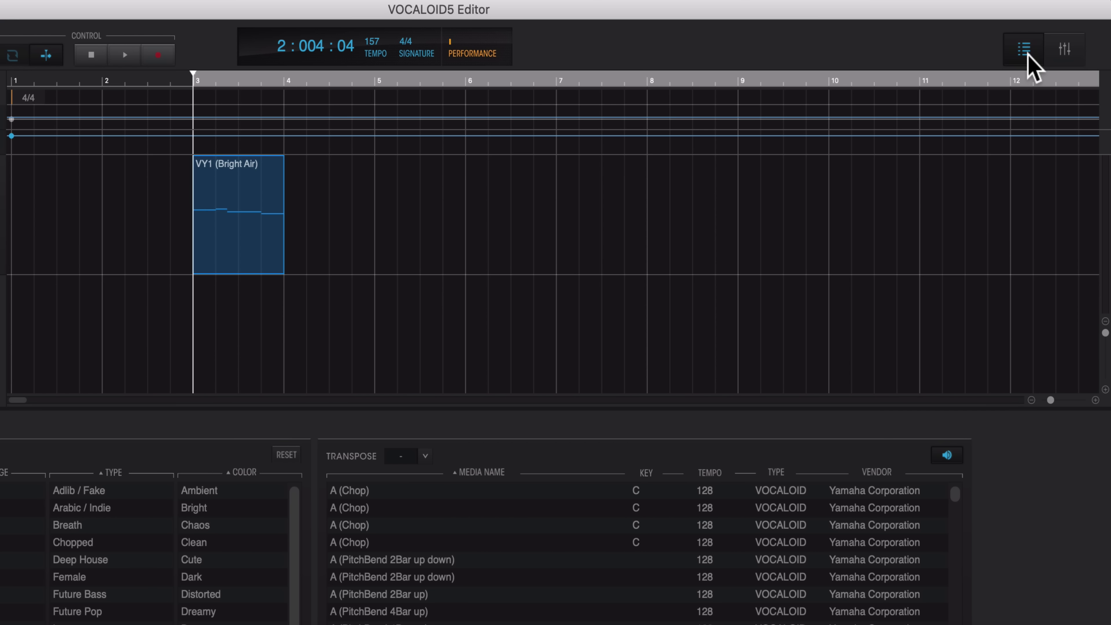
Open the media browser and look through the list of phrase presets
click(971, 54)
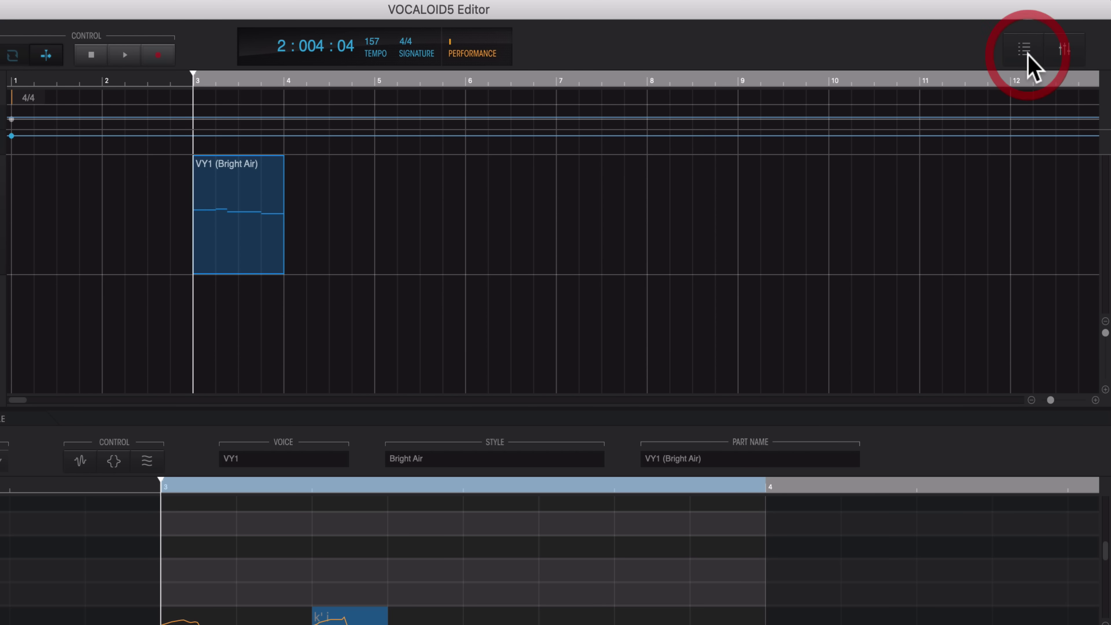
click(971, 55)
scroll(649, 384, down, 4)
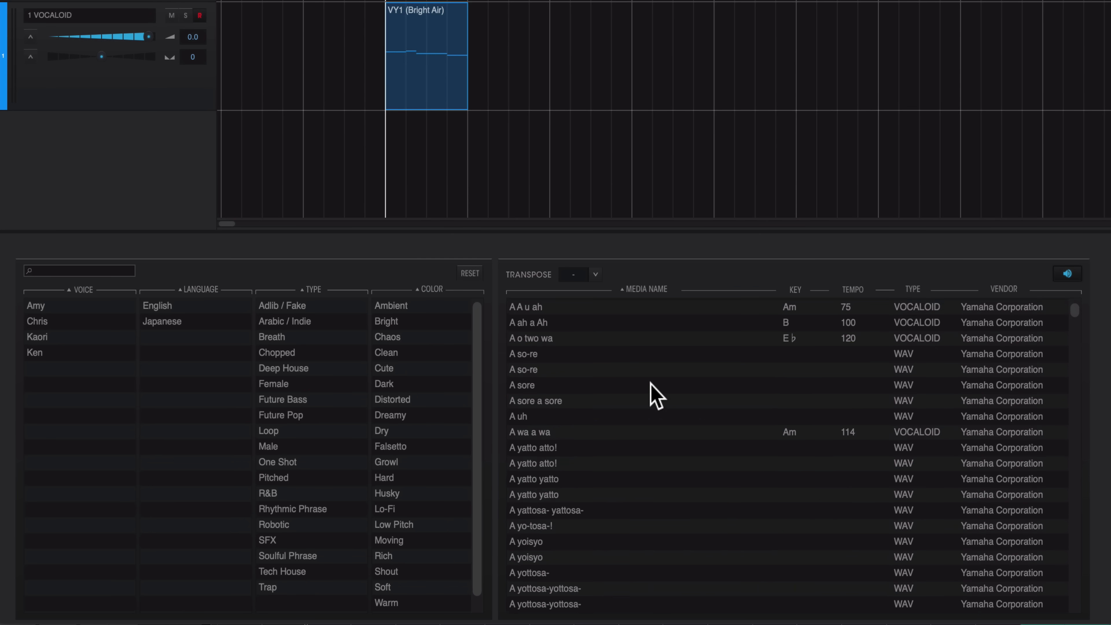
scroll(650, 385, up, 4)
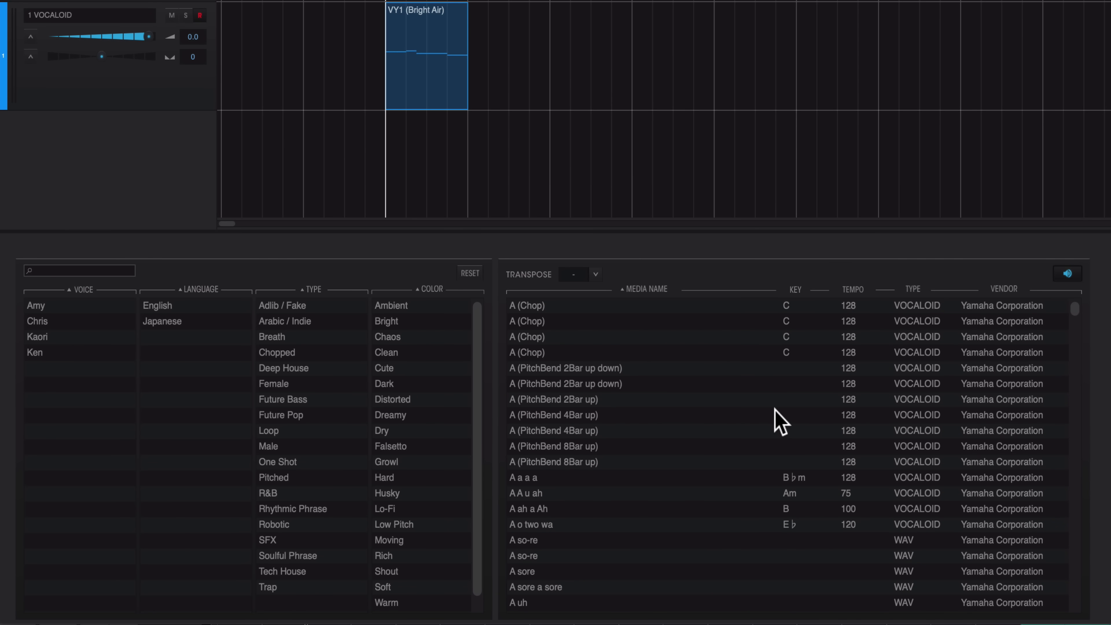
scroll(774, 408, down, 20)
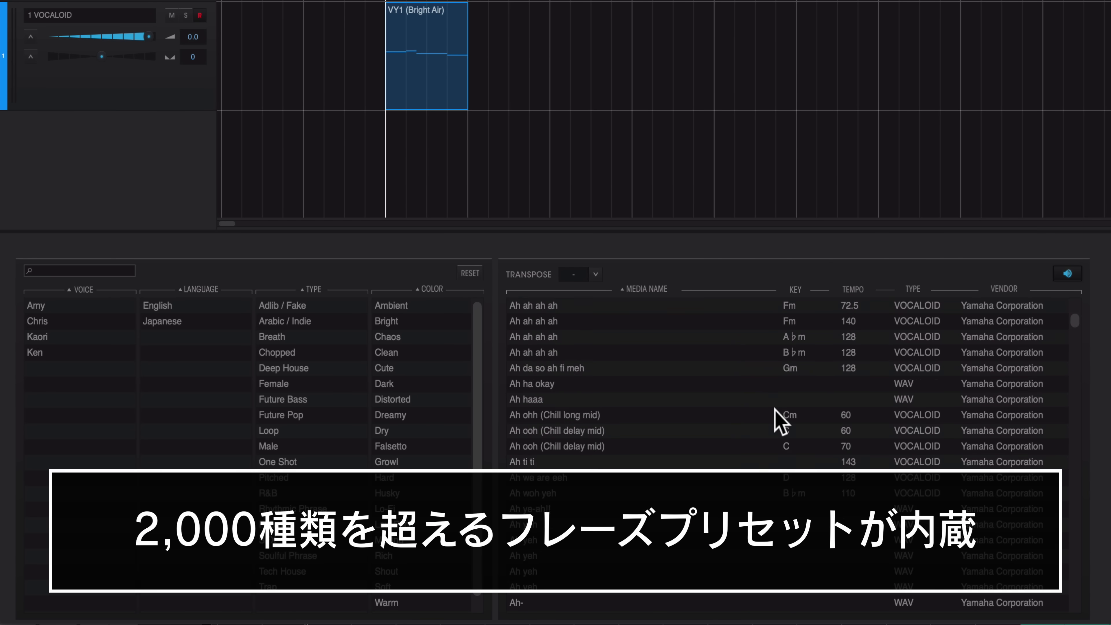
scroll(775, 411, down, 20)
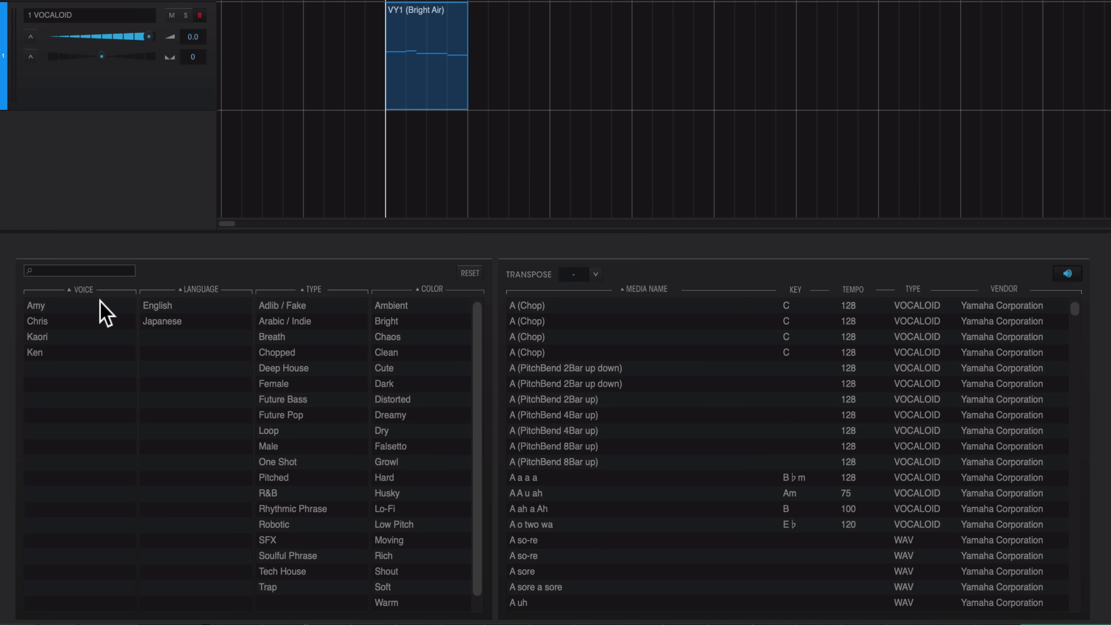
Filter the phrase presets by language Japanese, type Future Pop and color Bright
click(175, 325)
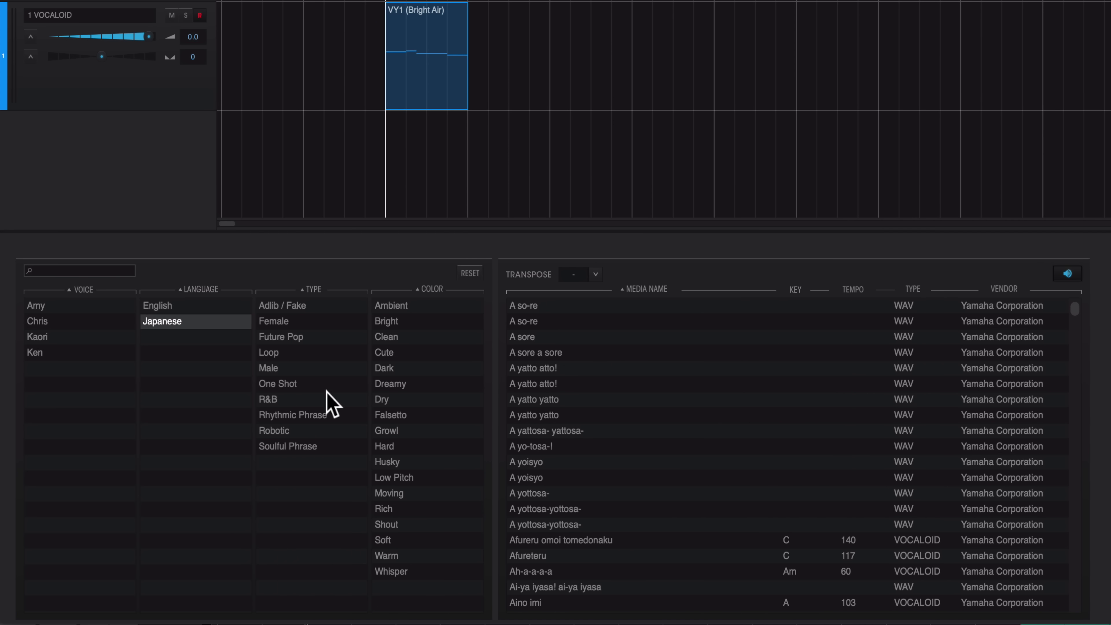
click(215, 321)
click(303, 337)
click(368, 322)
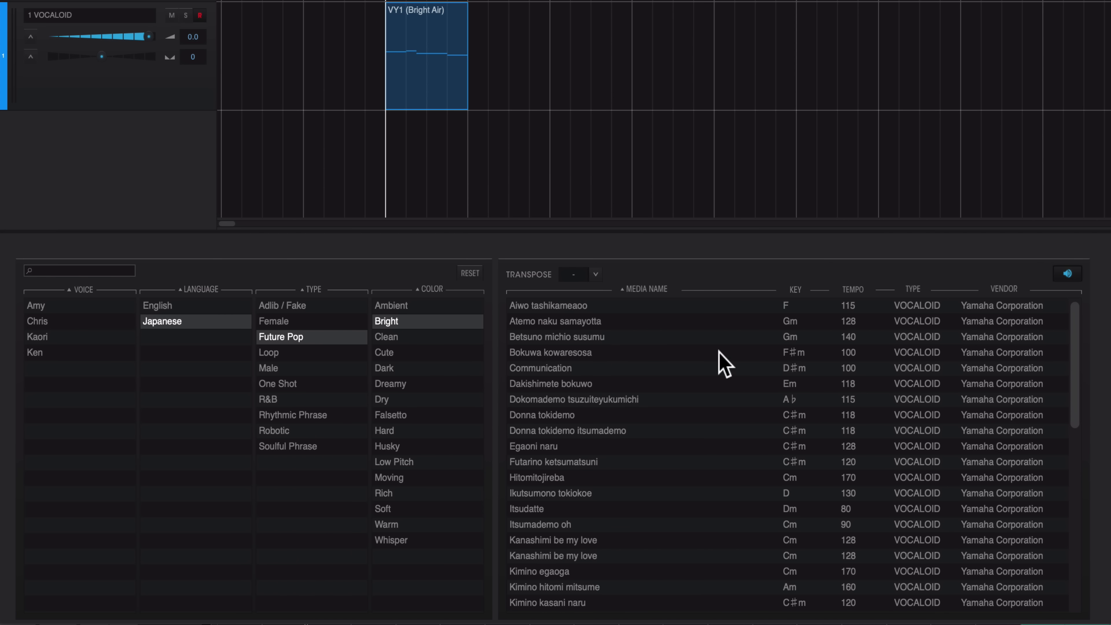
Audition several filtered phrases, including Aiwo tashikameaoo, Atemo naku samayotta, Communication, Dokomademo tsuzuiteyukumichi and Hitomitojireba
scroll(726, 350, down, 5)
scroll(736, 340, up, 5)
click(565, 308)
click(567, 321)
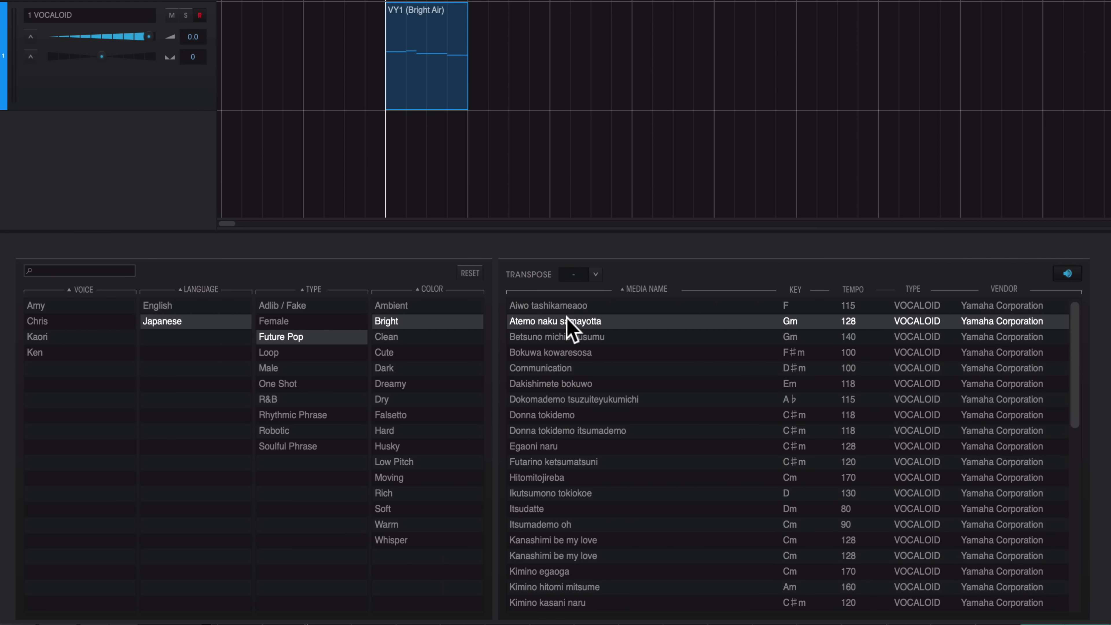
click(560, 368)
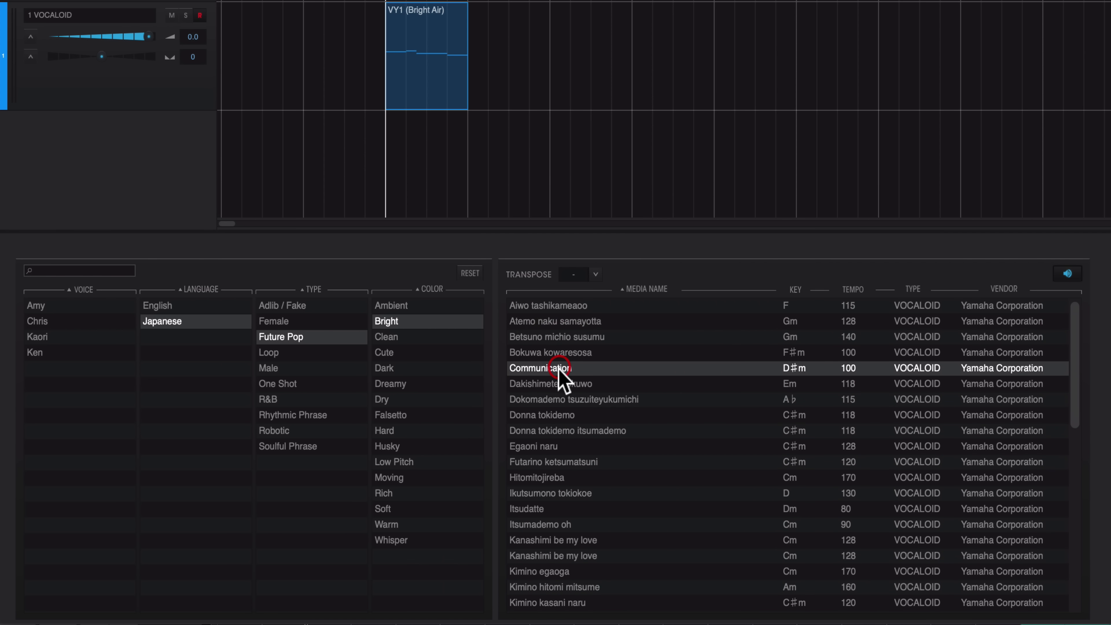
click(581, 400)
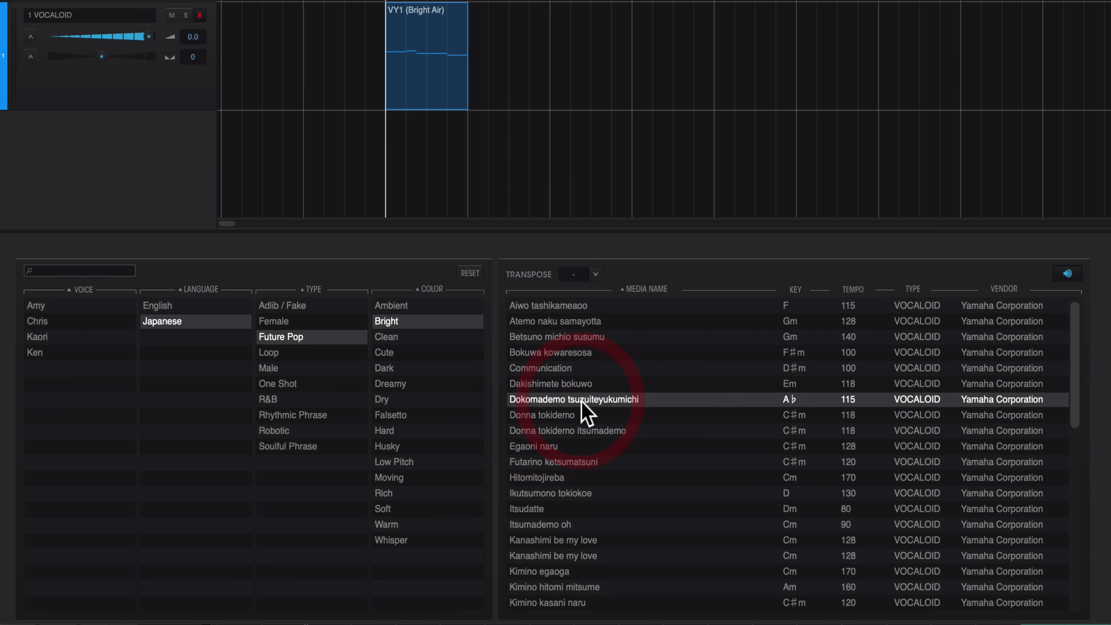
click(571, 476)
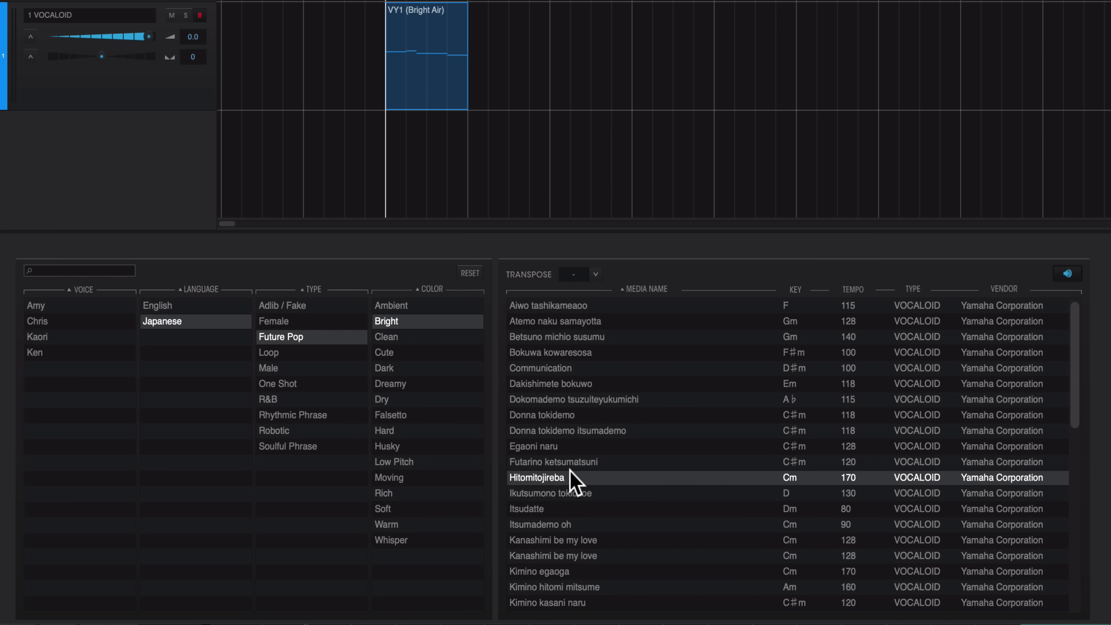
Replace the VY1 (Bright Air) part at measure 3 with the Aiwo tashikameaoo phrase and play it back
drag(551, 304, 487, 50)
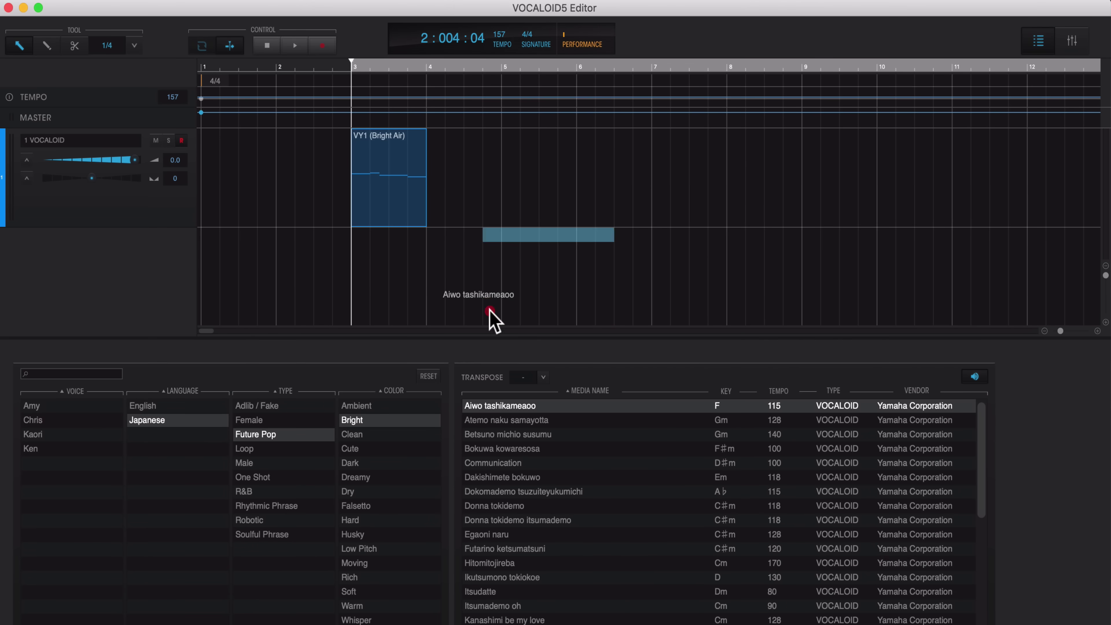
drag(445, 173, 437, 172)
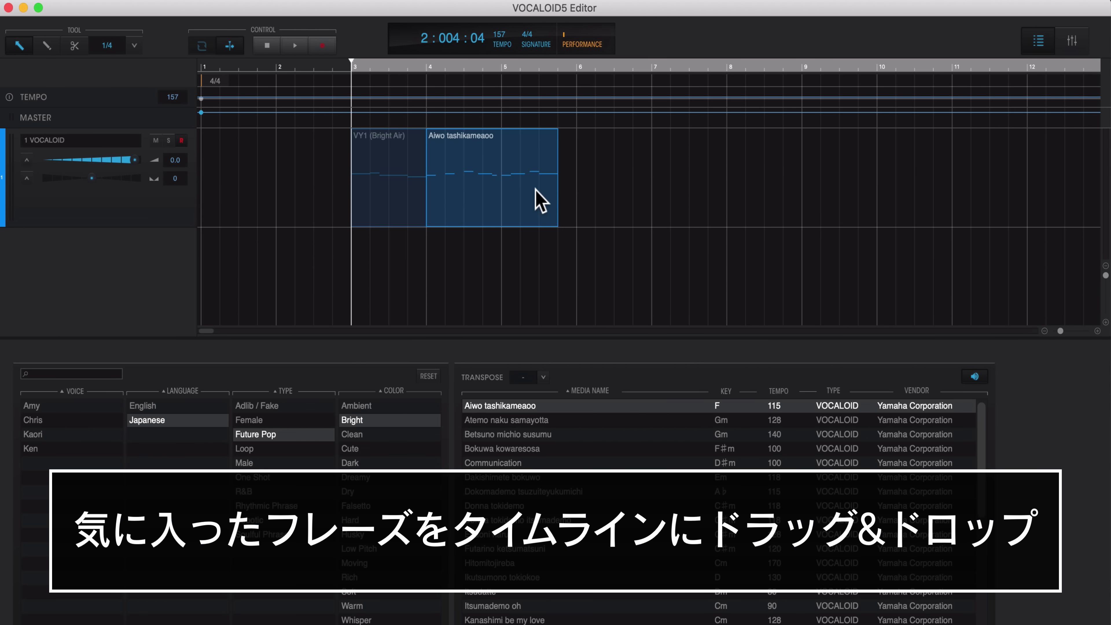
click(394, 184)
key(Delete)
drag(479, 169, 403, 168)
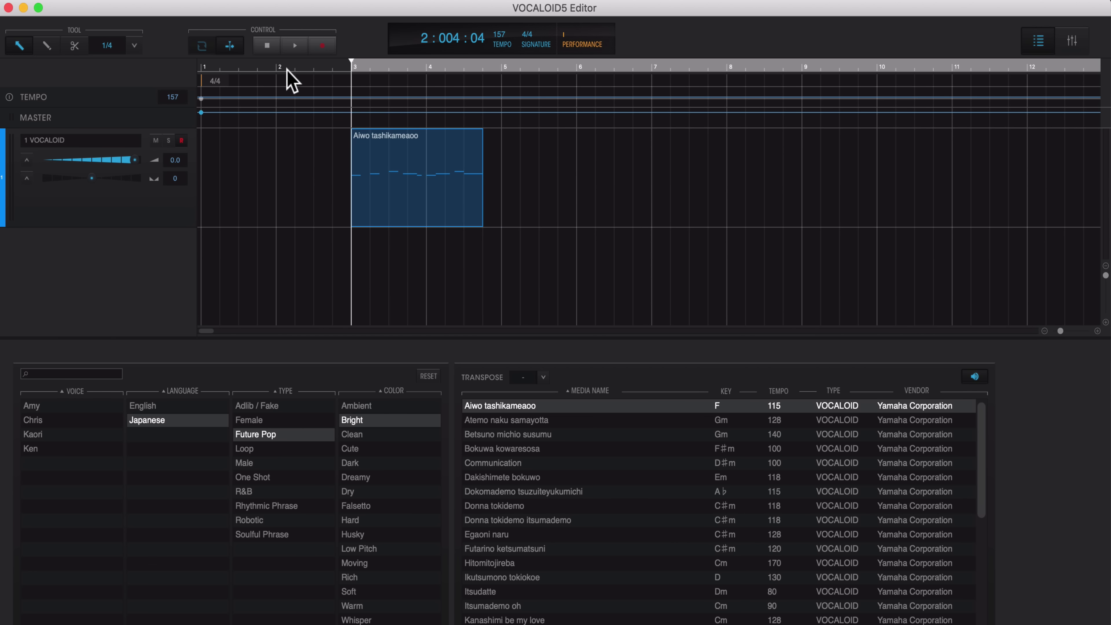
key(space)
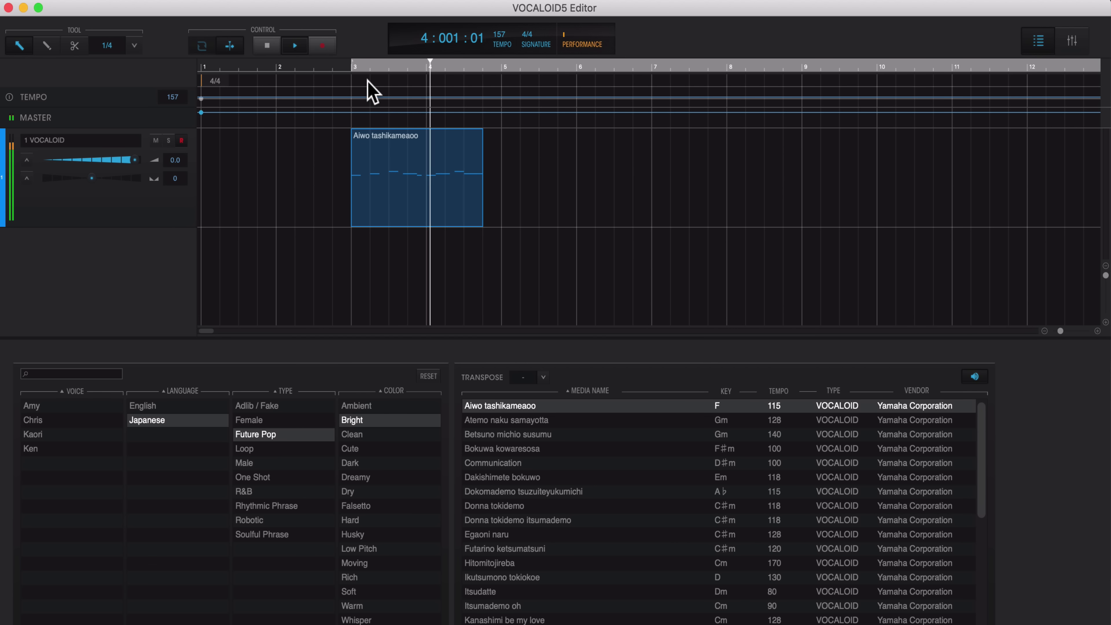
key(space)
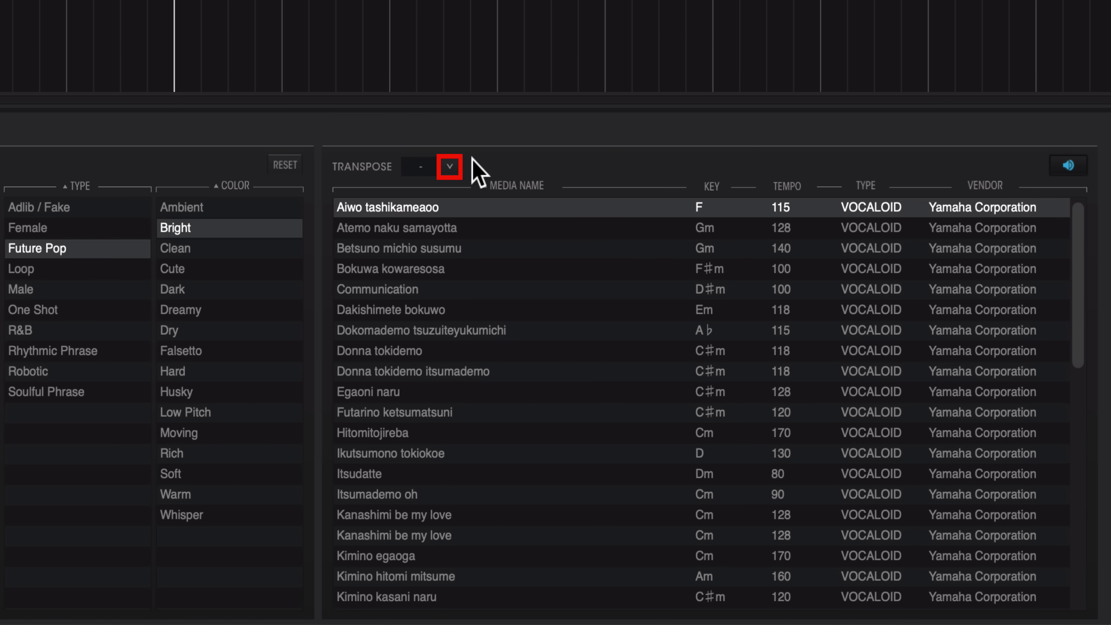
With the phrase transpose set to F, replace the Aiwo tashikameaoo part at measure 3 with the Ikutsumono tokiokoe phrase and play it back
click(452, 167)
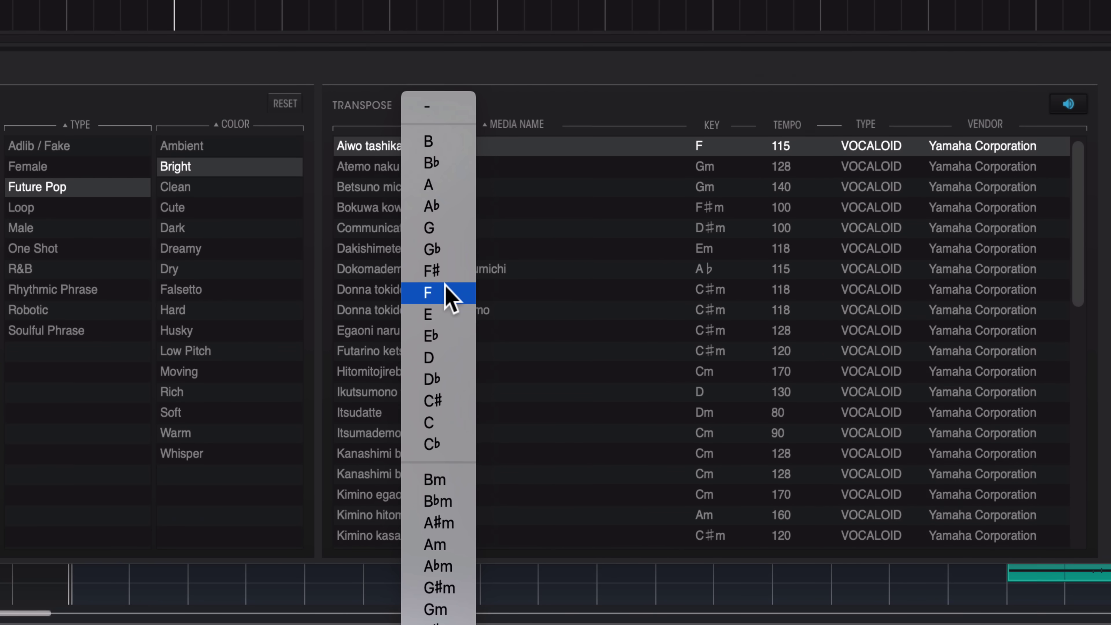
click(451, 292)
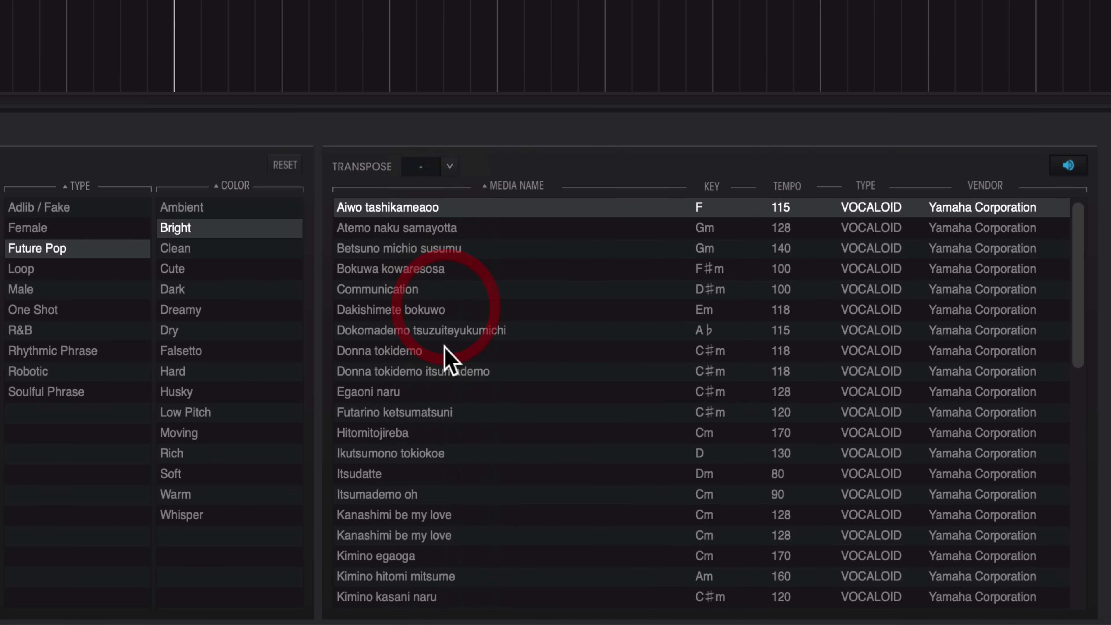
drag(446, 394, 445, 0)
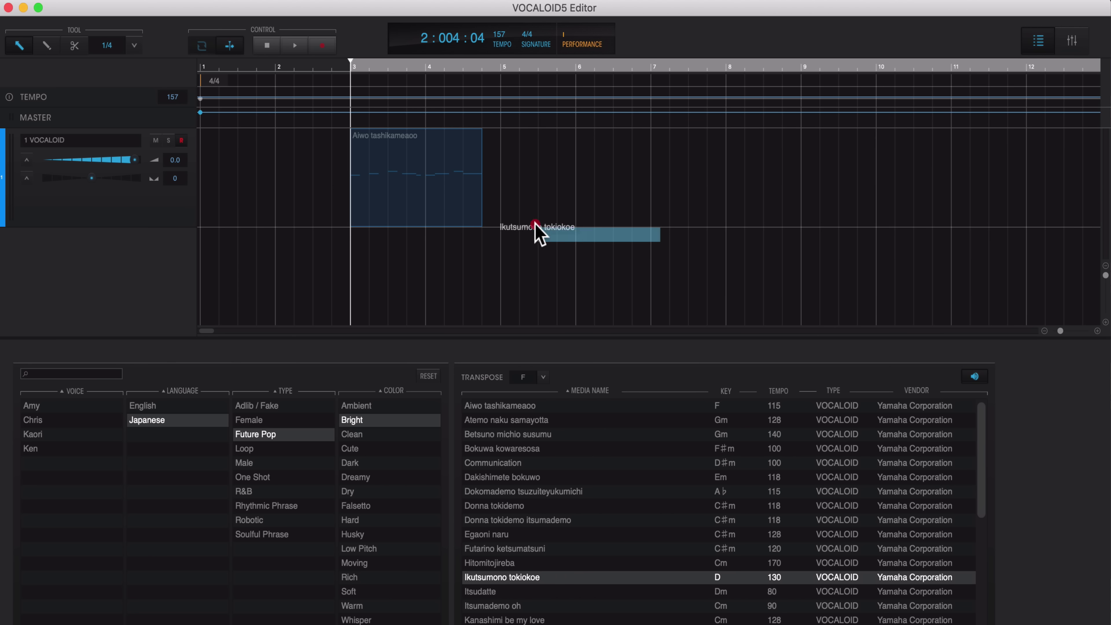
mouse_move(539, 234)
mouse_down()
mouse_move(521, 228)
mouse_move(541, 238)
mouse_up()
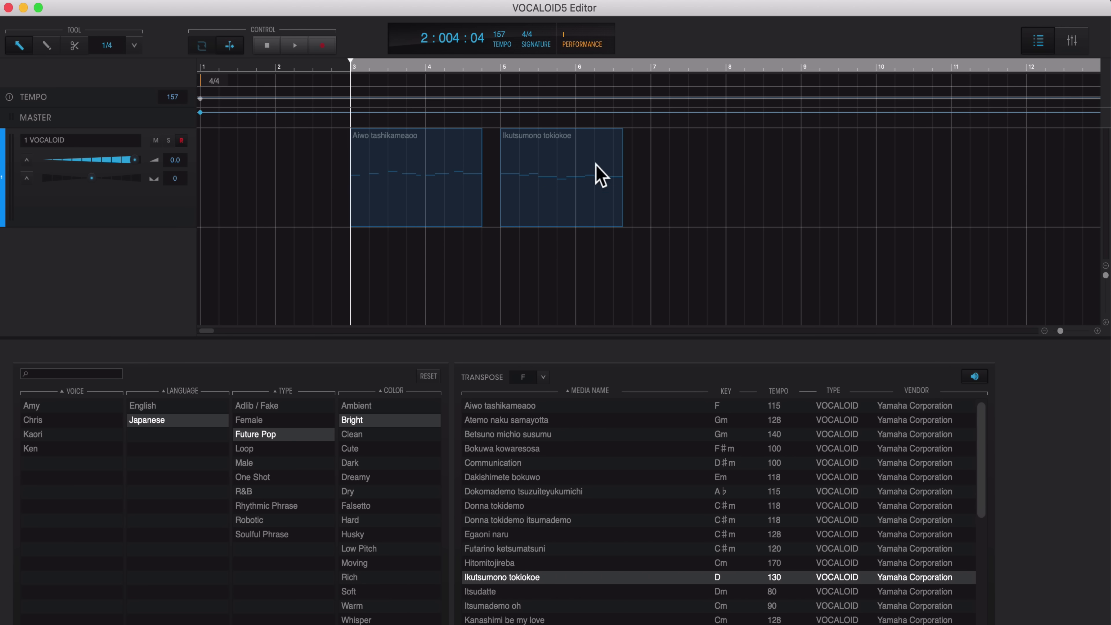
drag(549, 162, 398, 161)
key(space)
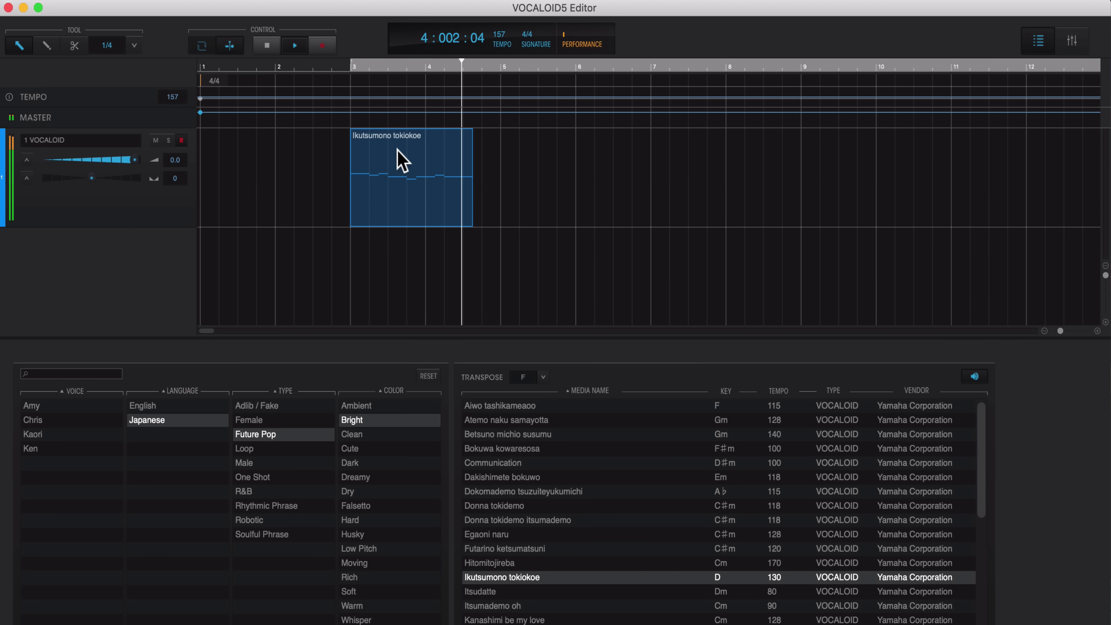
key(space)
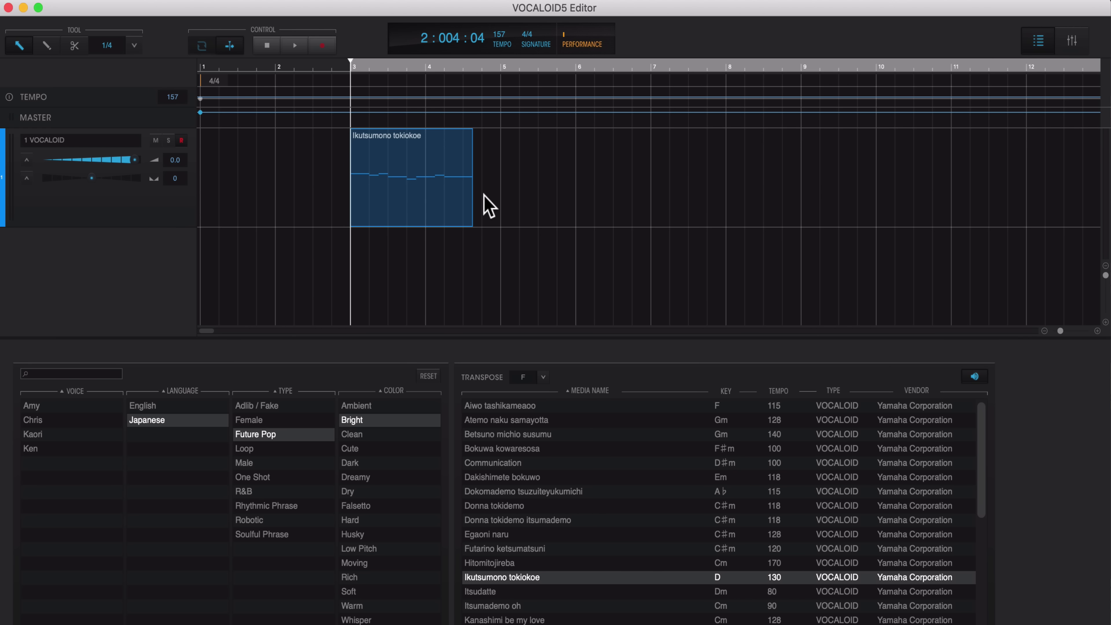
In the Ikutsumono tokiokoe part, raise the "no" note by two semitones and shorten it to an eighth note
double_click(441, 175)
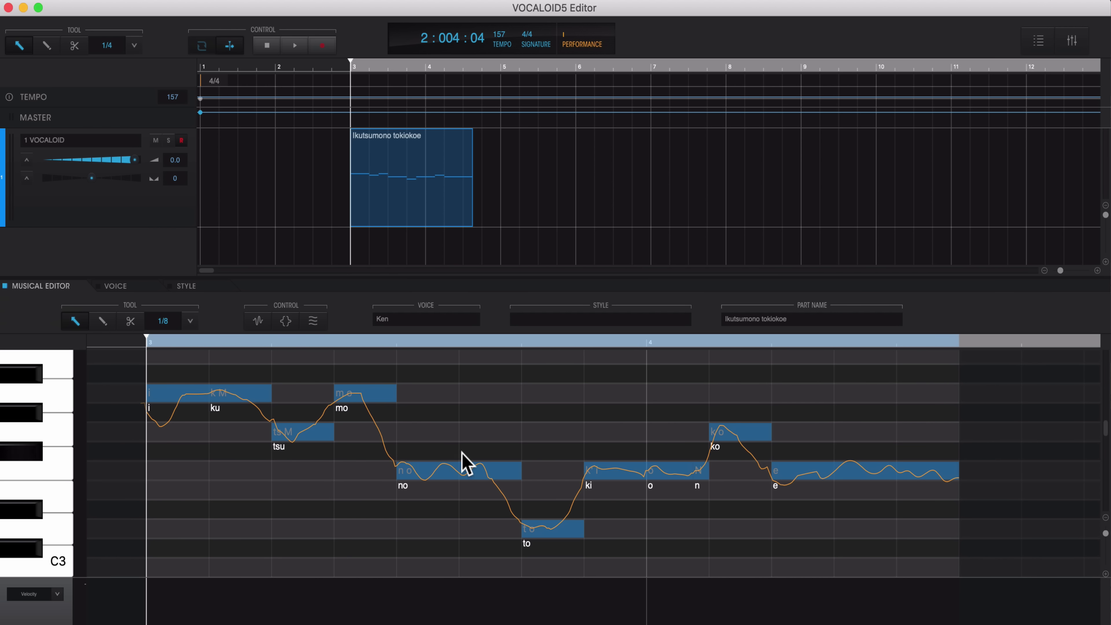
drag(453, 479, 447, 432)
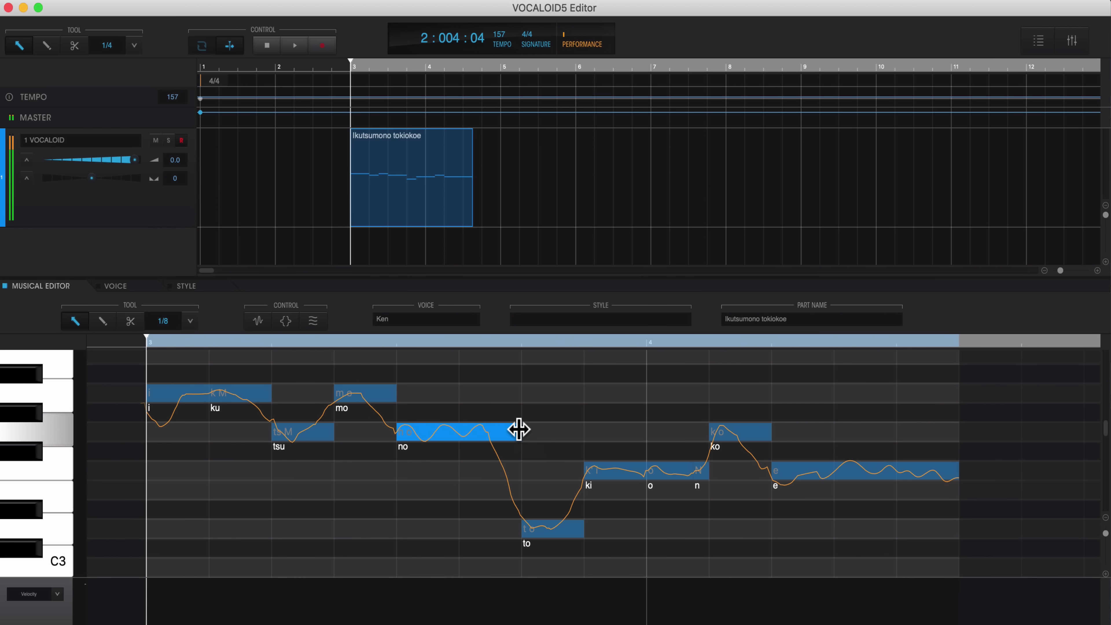
drag(519, 429, 454, 429)
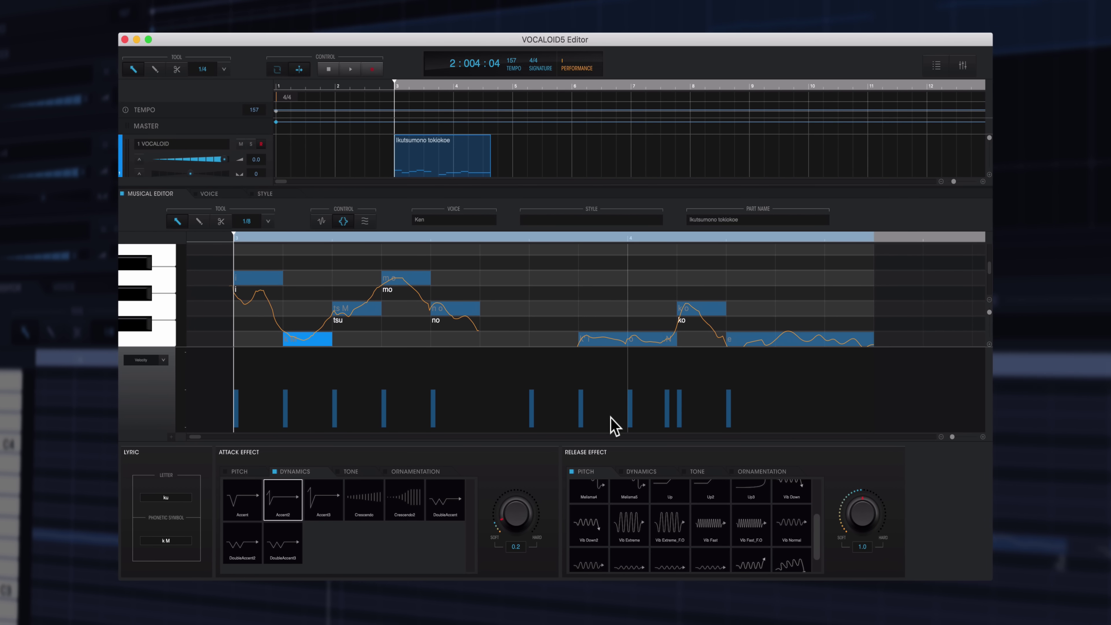
Show the media browser with the phrase presets in place of the Musical Editor
click(935, 66)
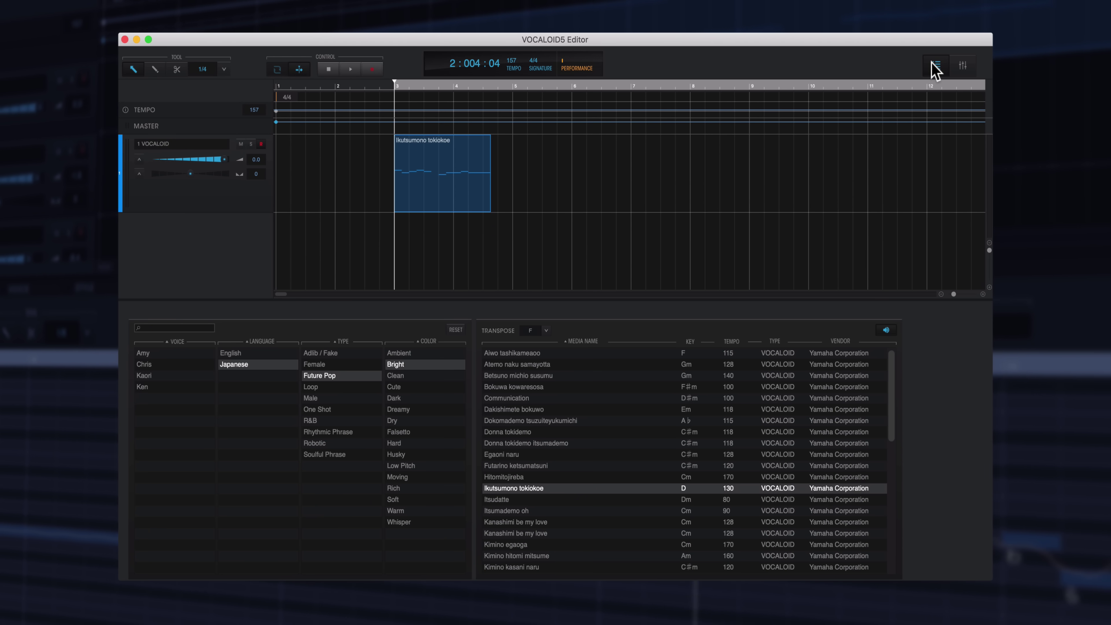